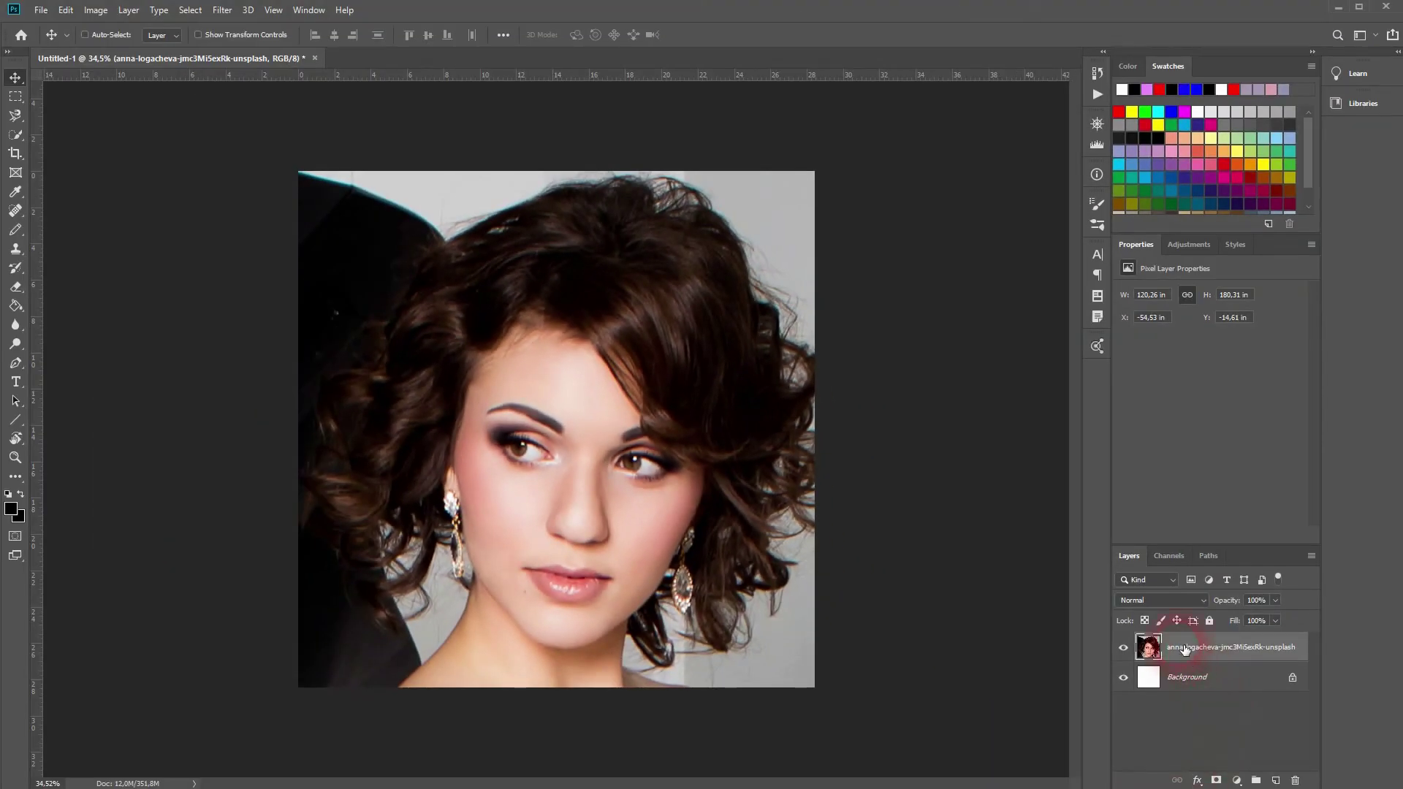
- Rename the portrait layer to 'Original' and duplicate it
double_click(1184, 651)
type("Origina")
type("l")
key("Return")
key("ctrl+j")
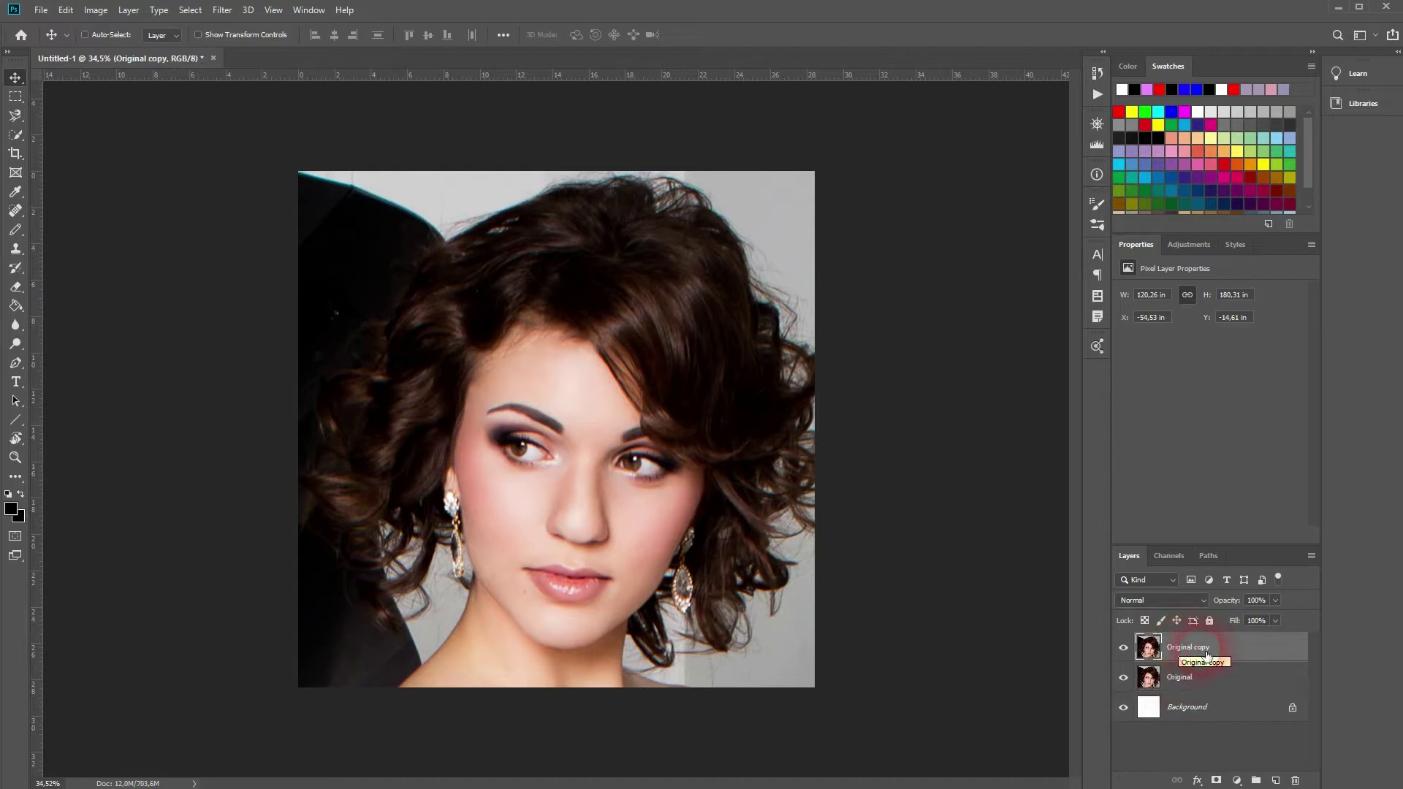
- Convert 'Original copy' to a smart object and hide the Original layer
right_click(1196, 649)
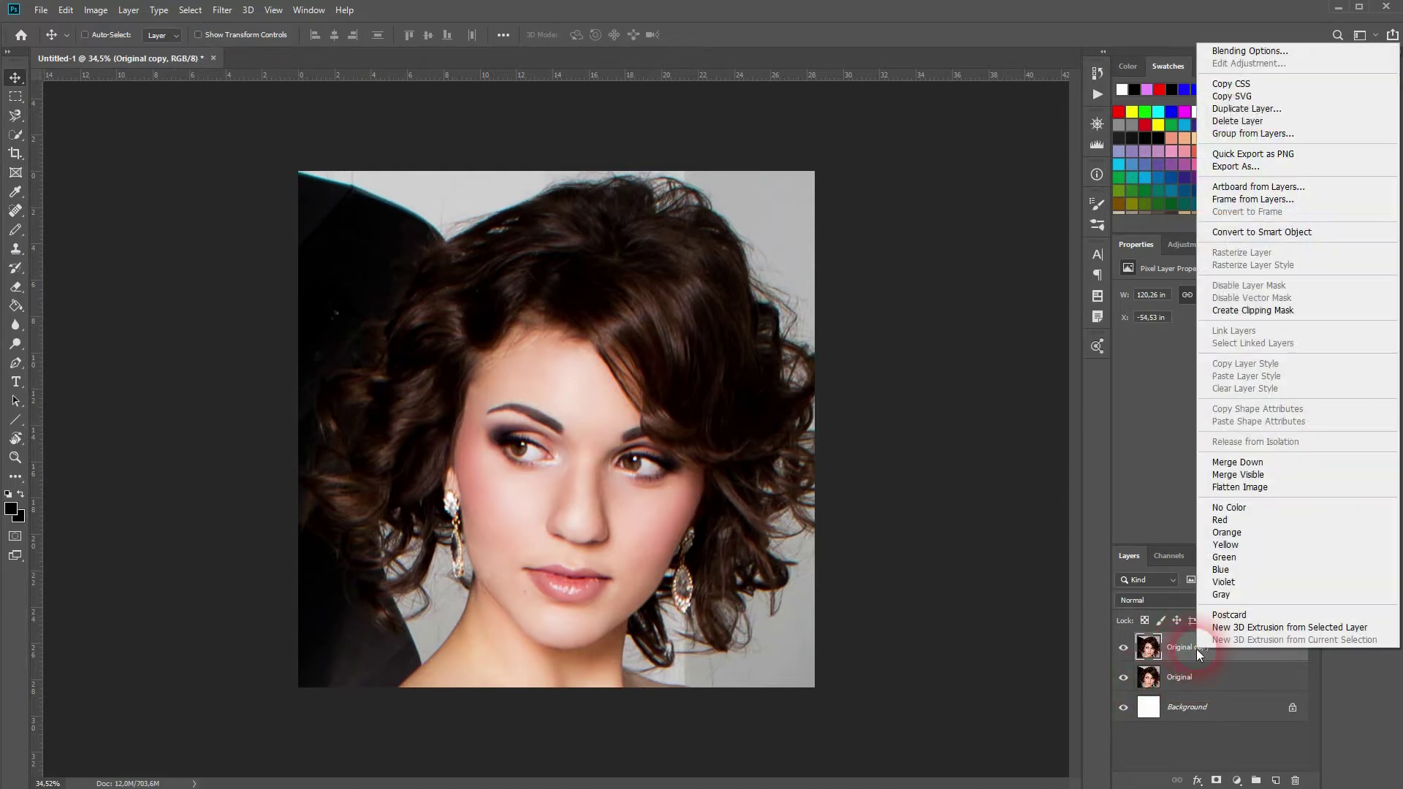
left_click(1287, 233)
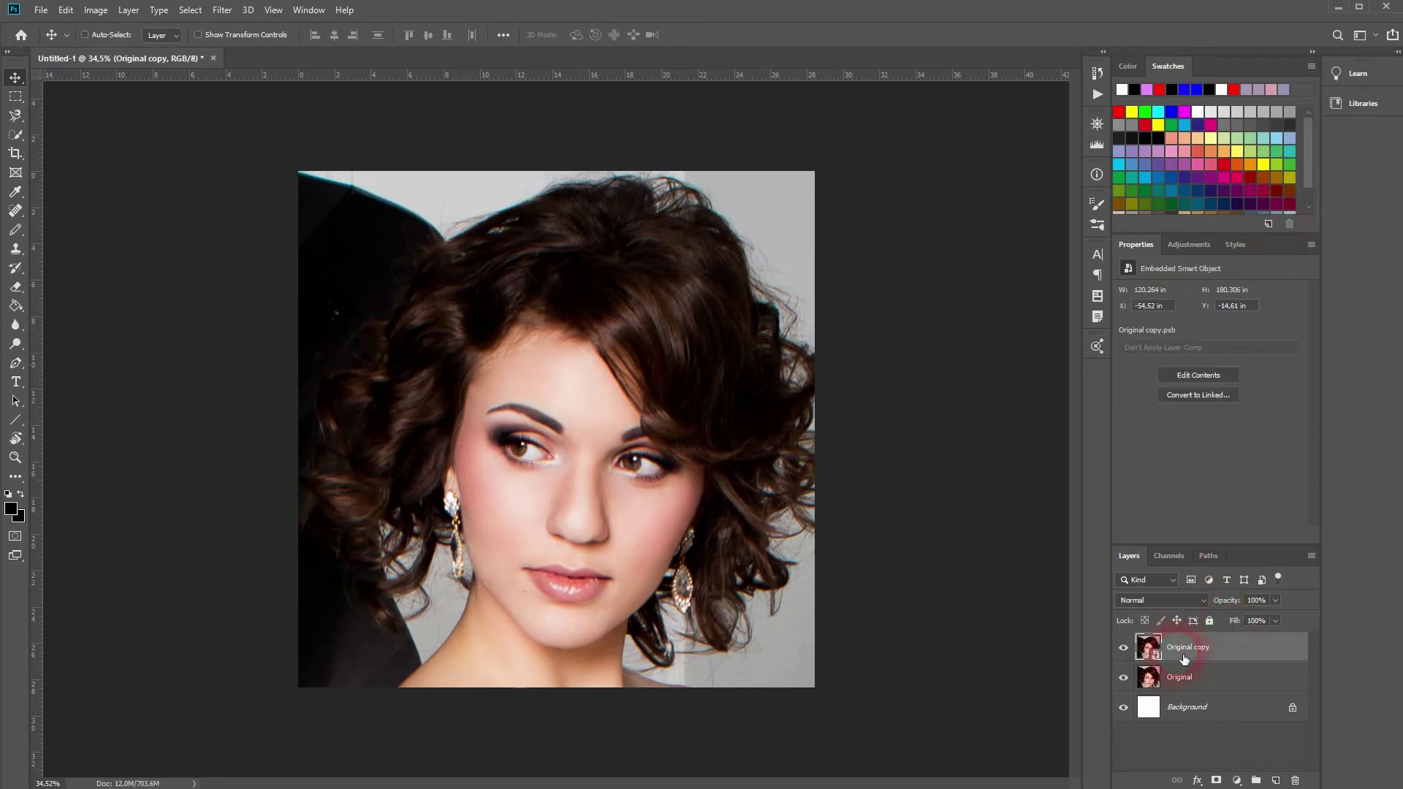
left_click(1123, 677)
- Start an Iris Blur from the Filter > Blur Gallery menu on Original copy
left_click(220, 9)
mouse_move(243, 190)
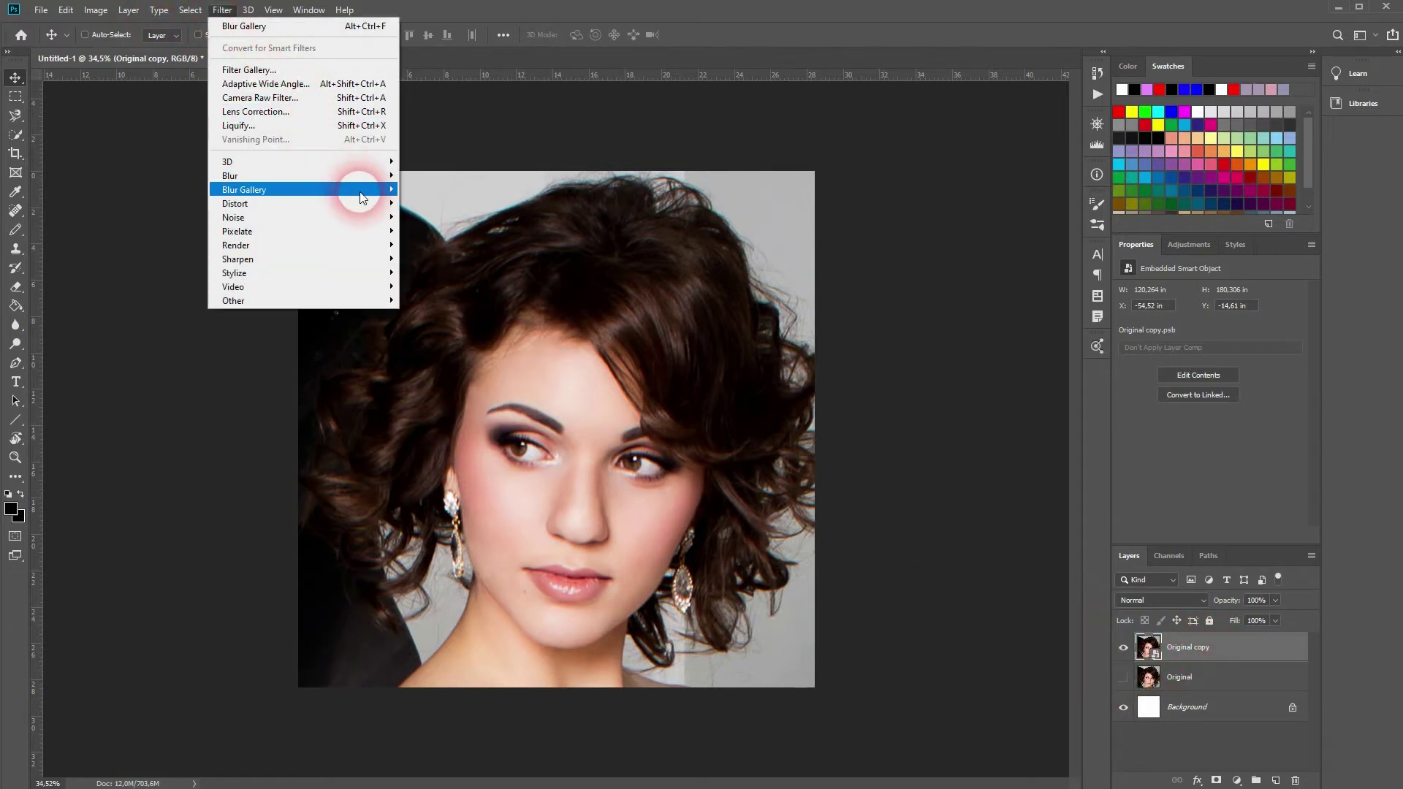
left_click(435, 205)
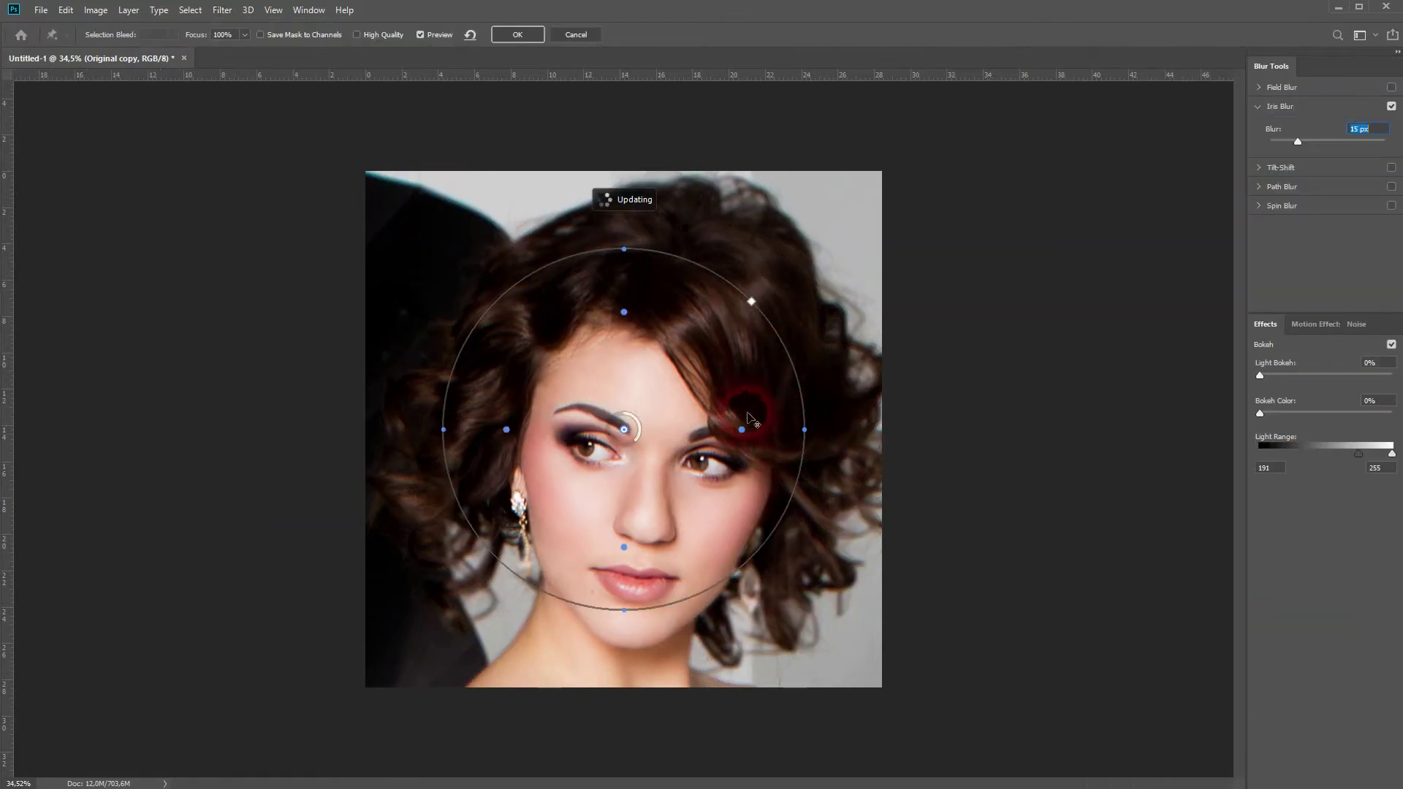
left_click(420, 35)
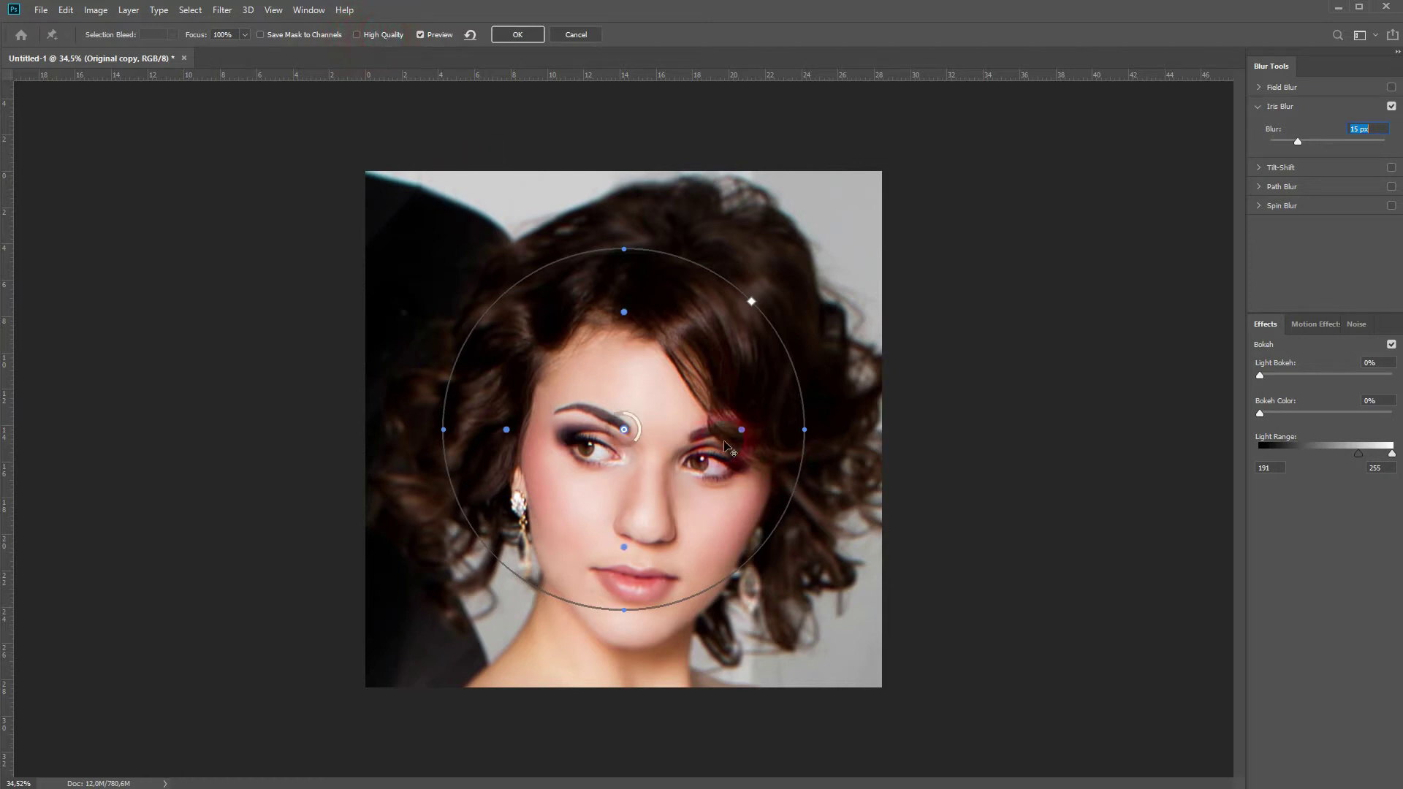
- Shift the blur centre pin slightly right and add a second pin at lower left
left_click(628, 435)
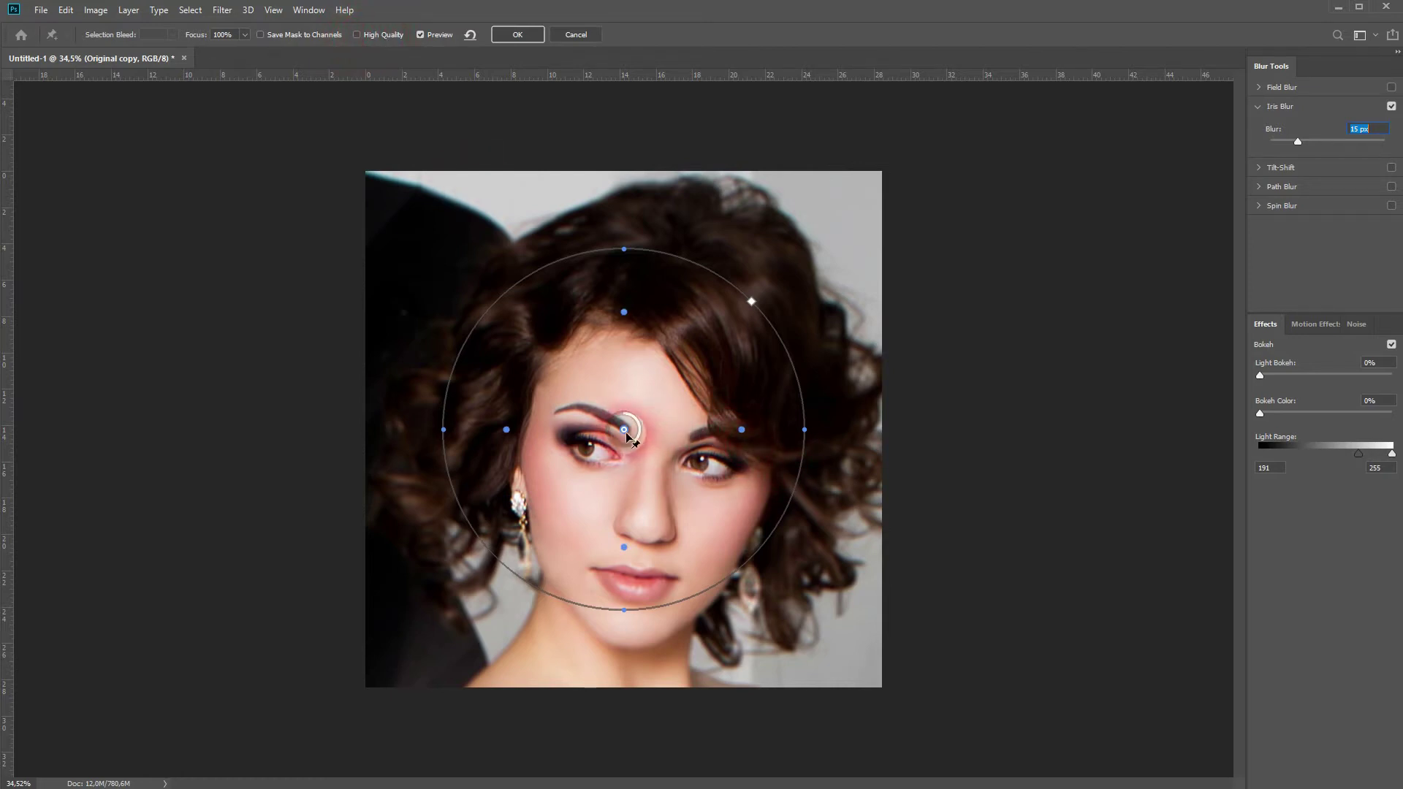
left_click_drag(625, 432, 662, 435)
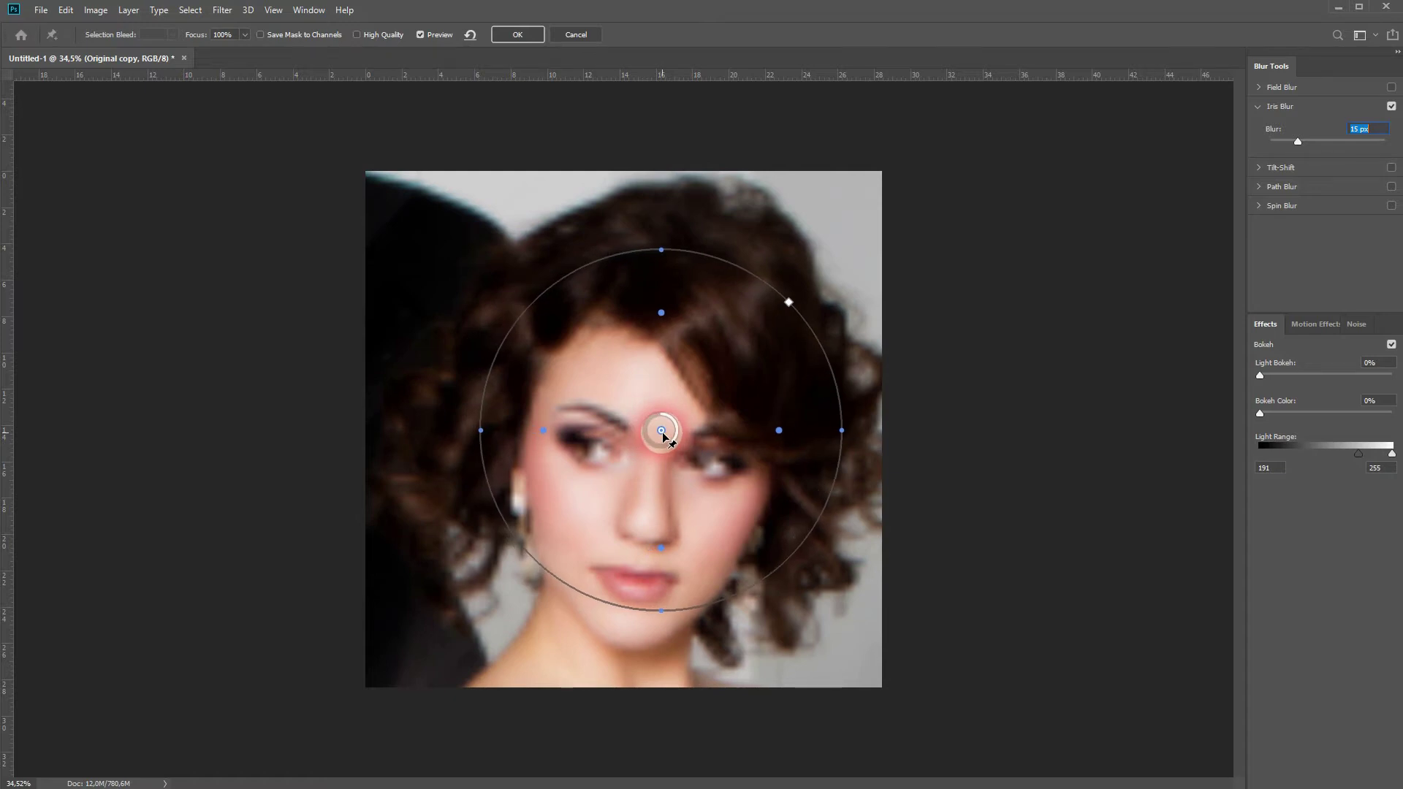
left_click(448, 630)
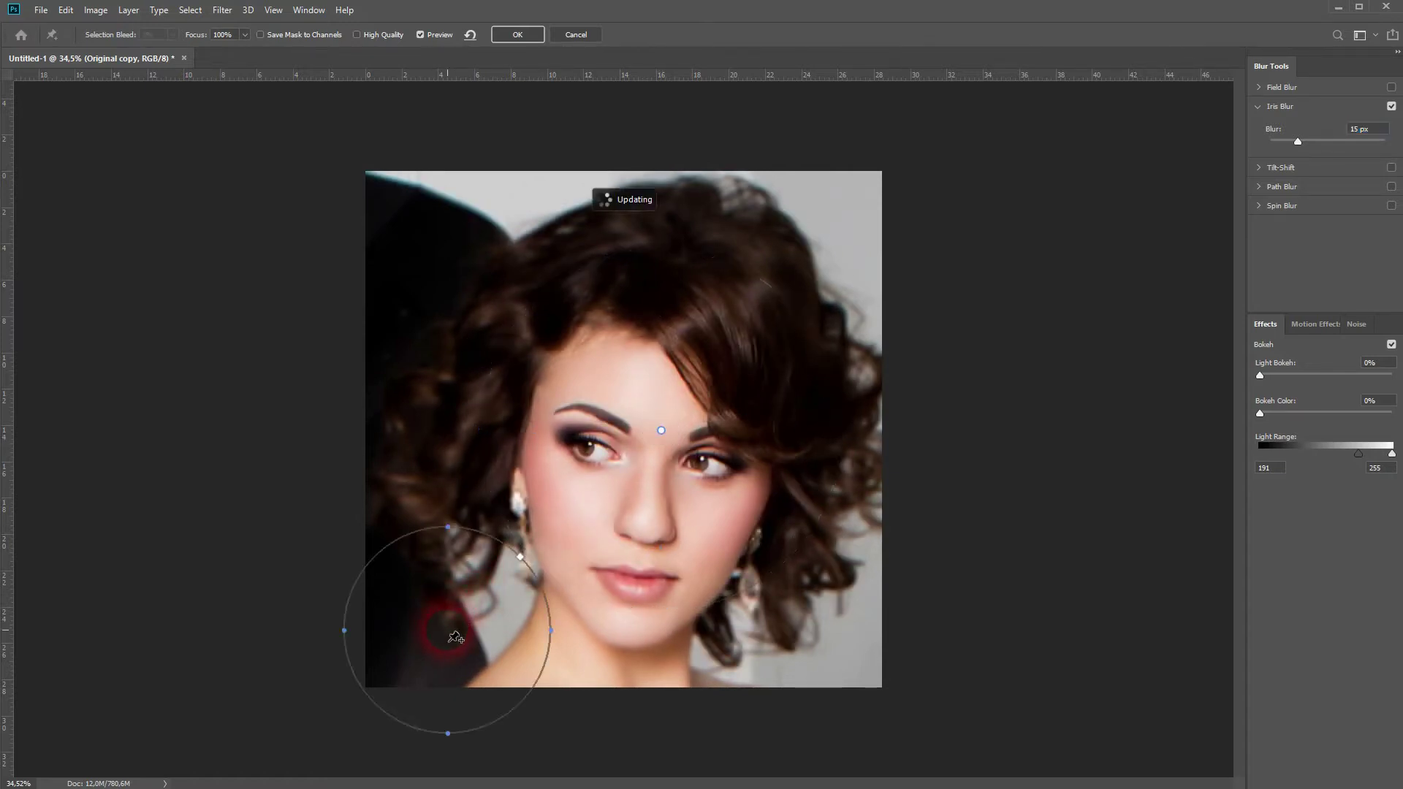
- Remove the extra lower-left blur pin, leaving only the centre pin selected
left_click(662, 435)
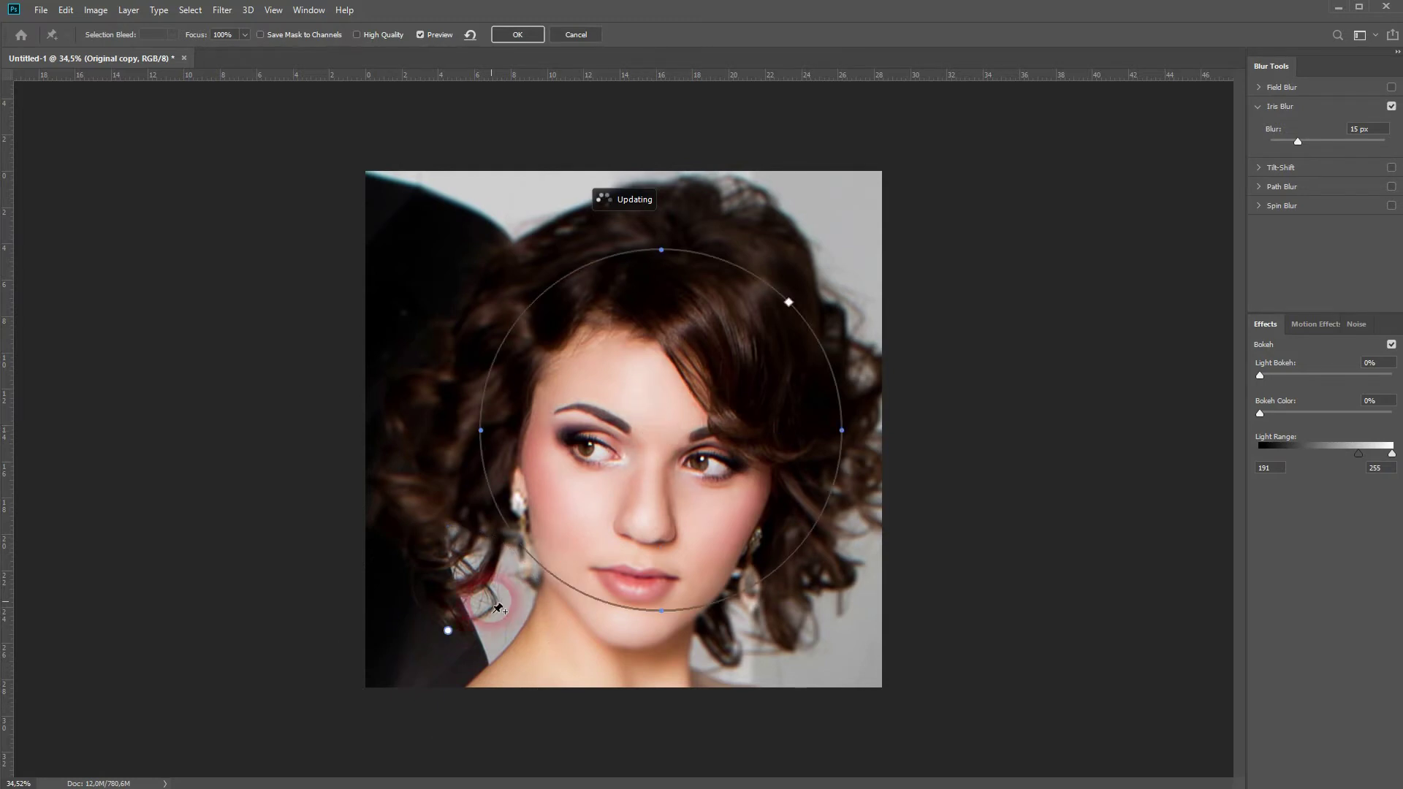
left_click(449, 633)
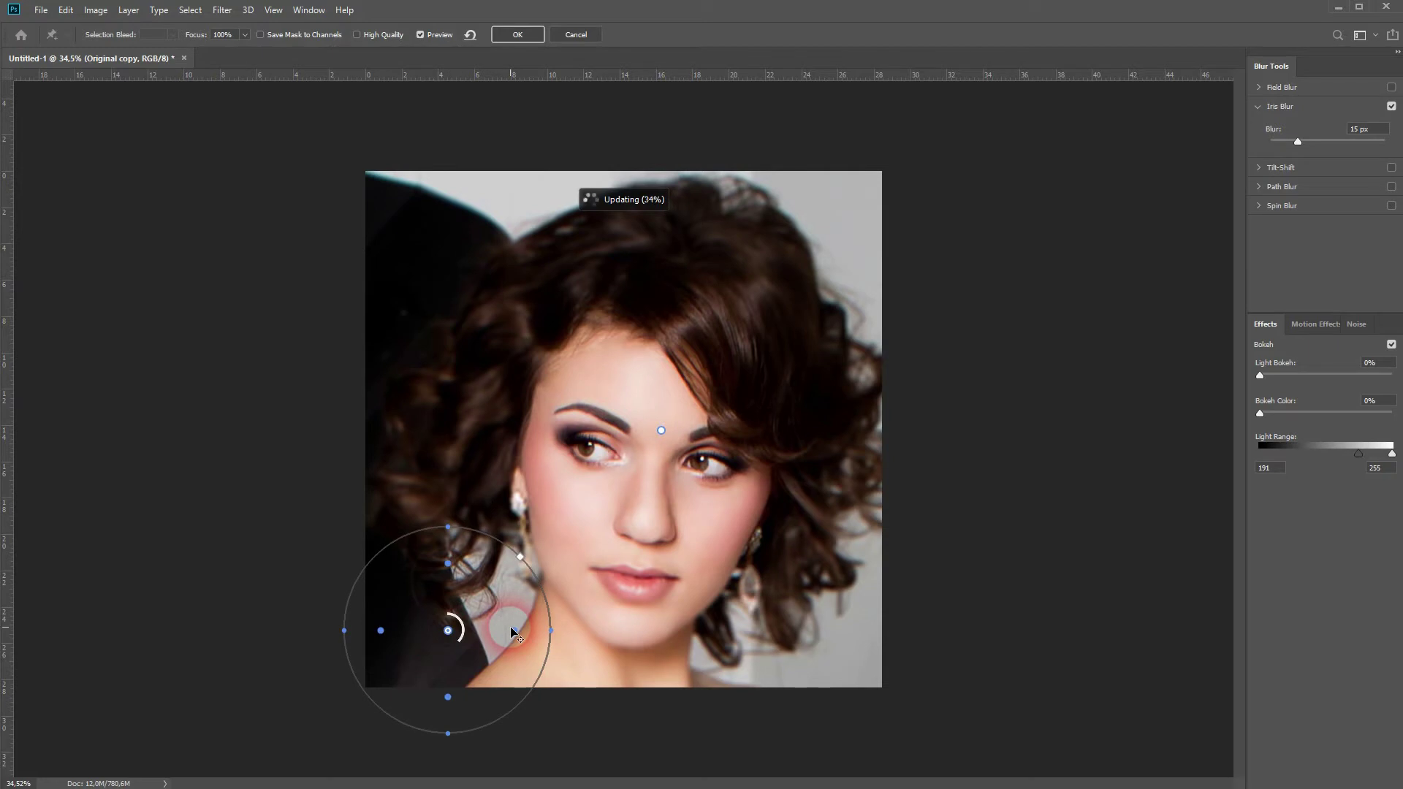
left_click(661, 431)
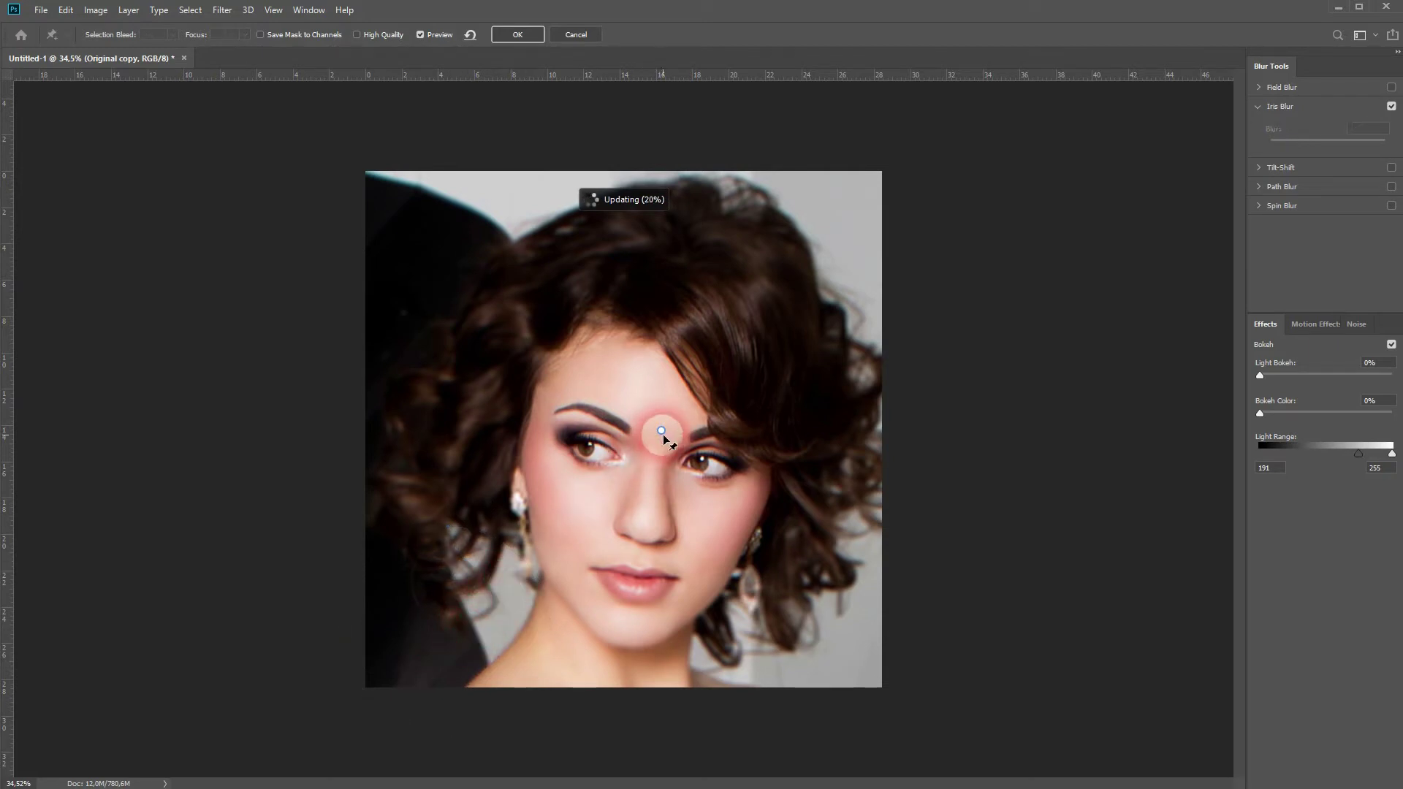
- Set the centre pin's blur strength to 18 px
left_click(662, 381)
left_click(690, 419)
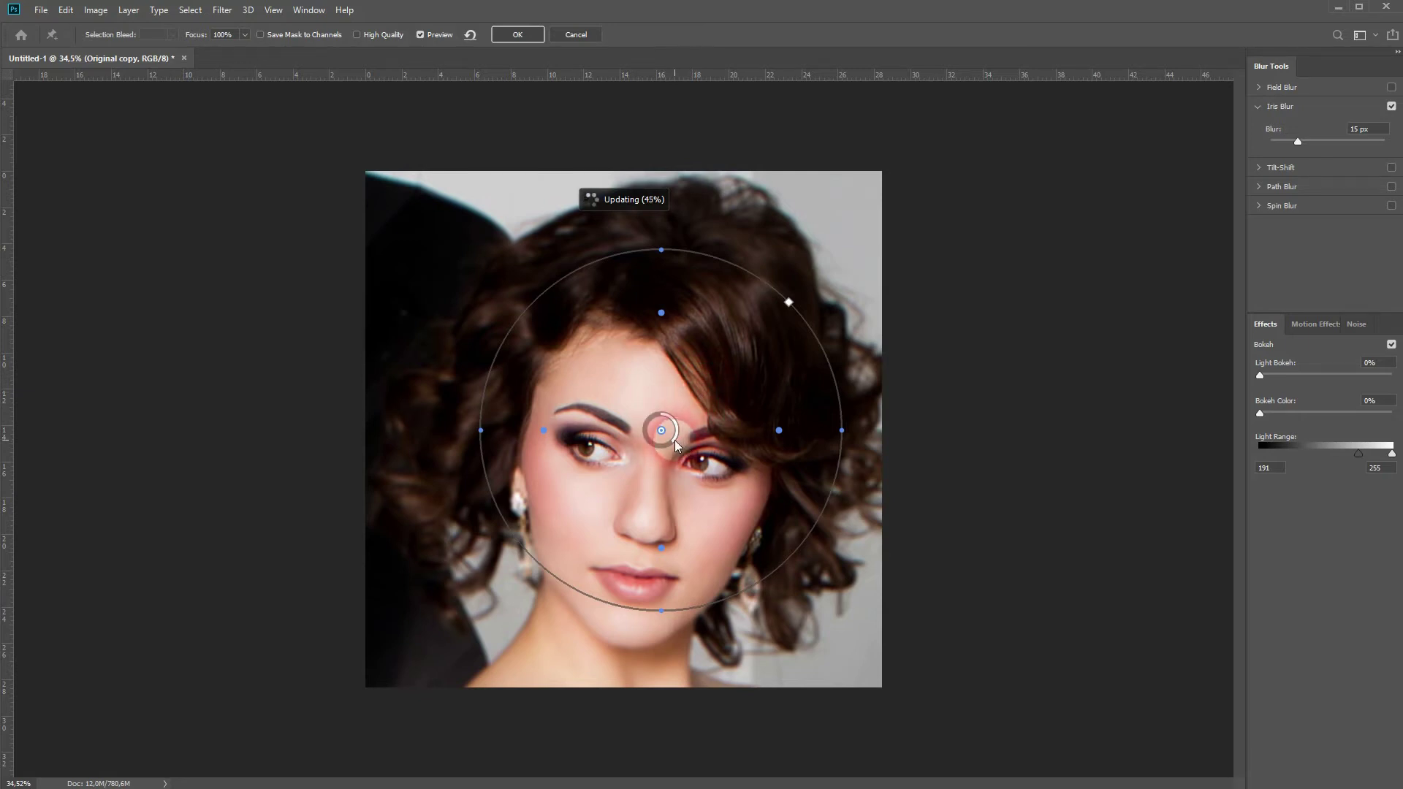
left_click_drag(674, 439, 676, 421)
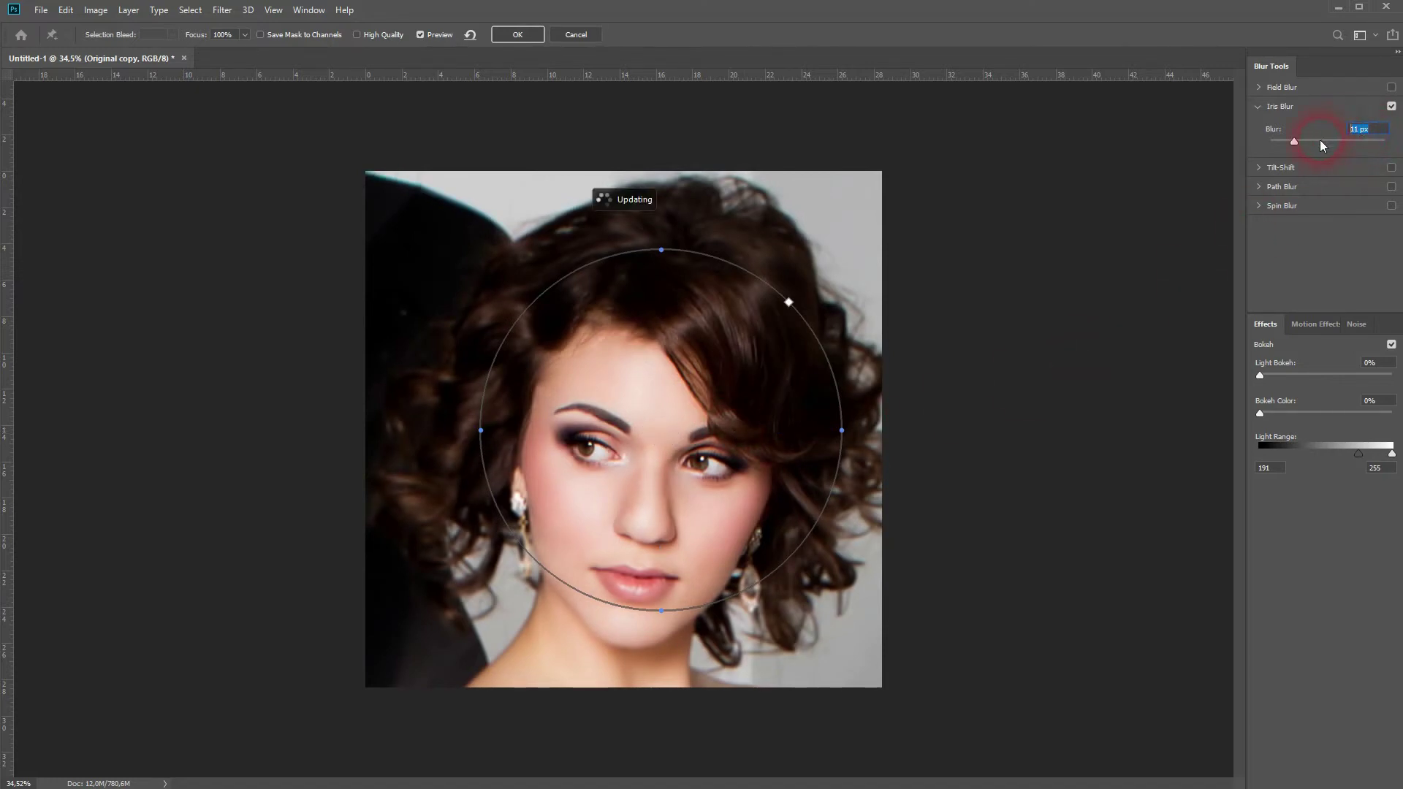
left_click_drag(1294, 139, 1296, 141)
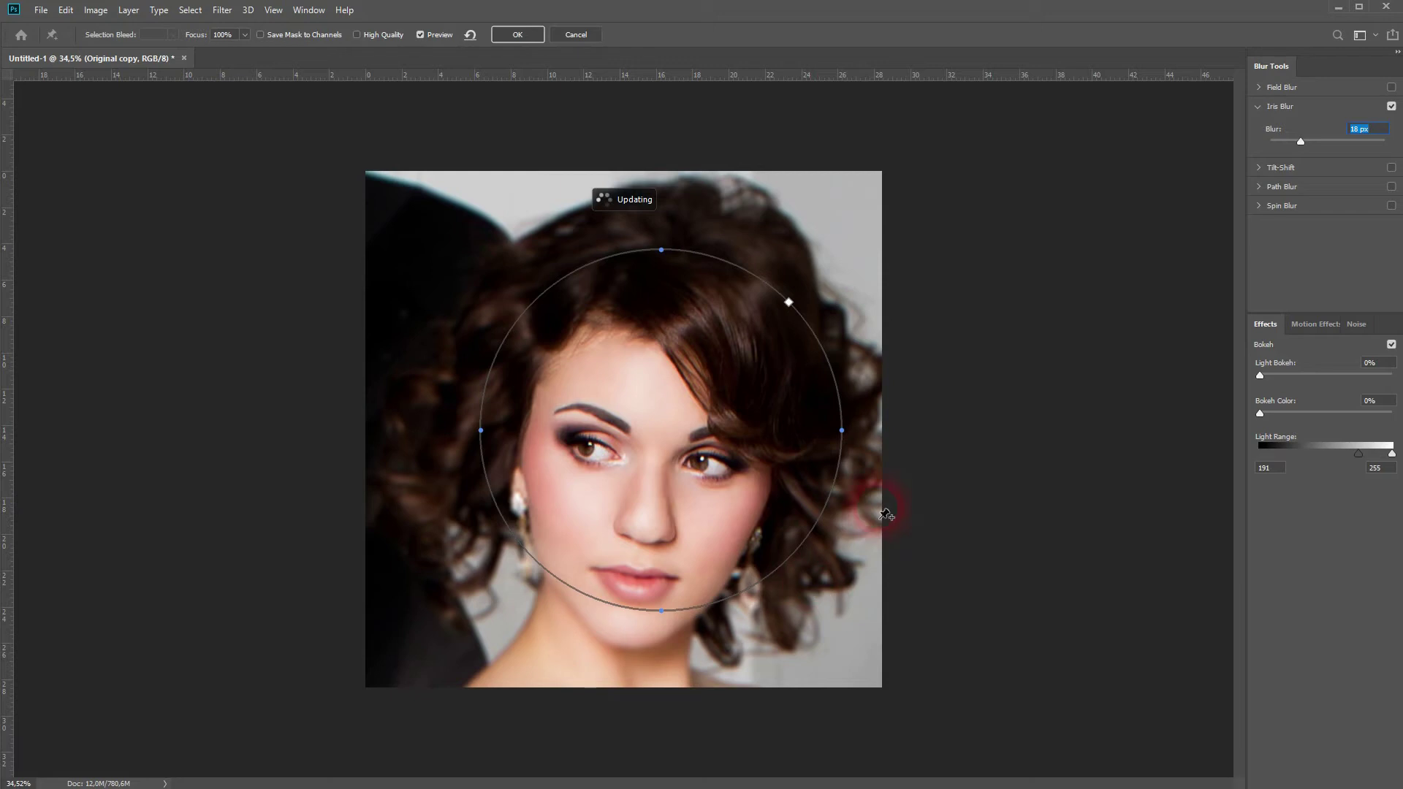
mouse_move(553, 437)
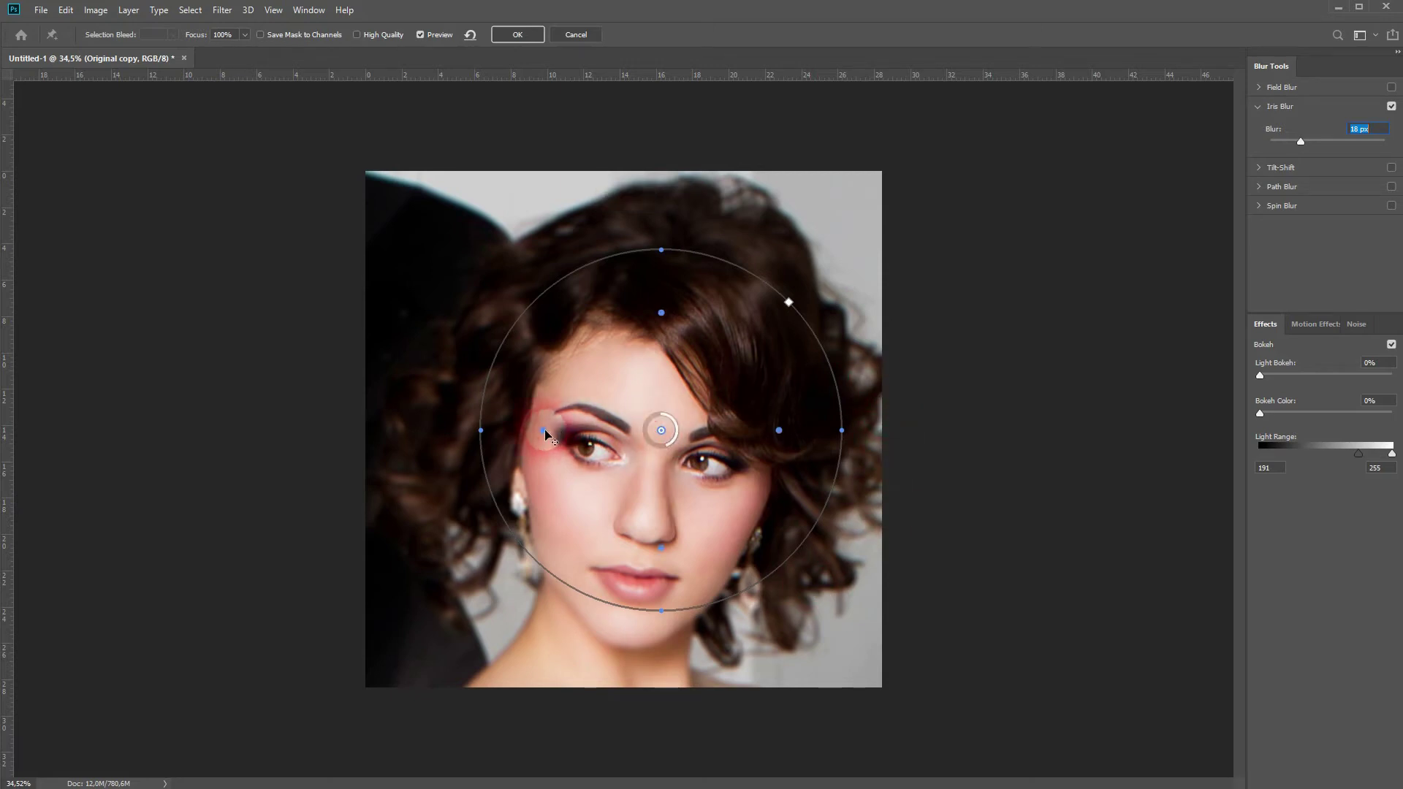
- Pull in the feather points and side handles to make a narrower vertical ellipse
left_click_drag(545, 430, 592, 431)
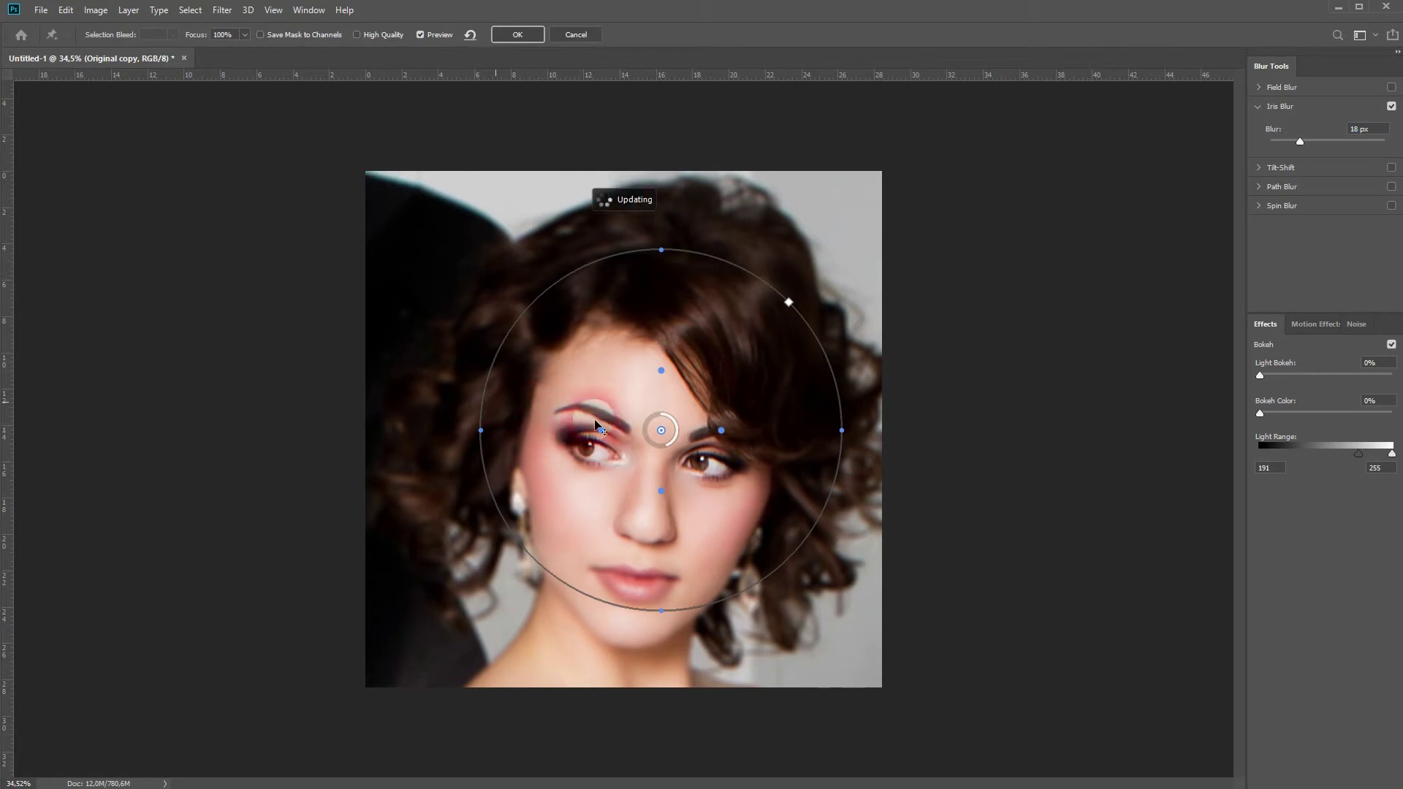
left_click_drag(608, 427, 428, 448)
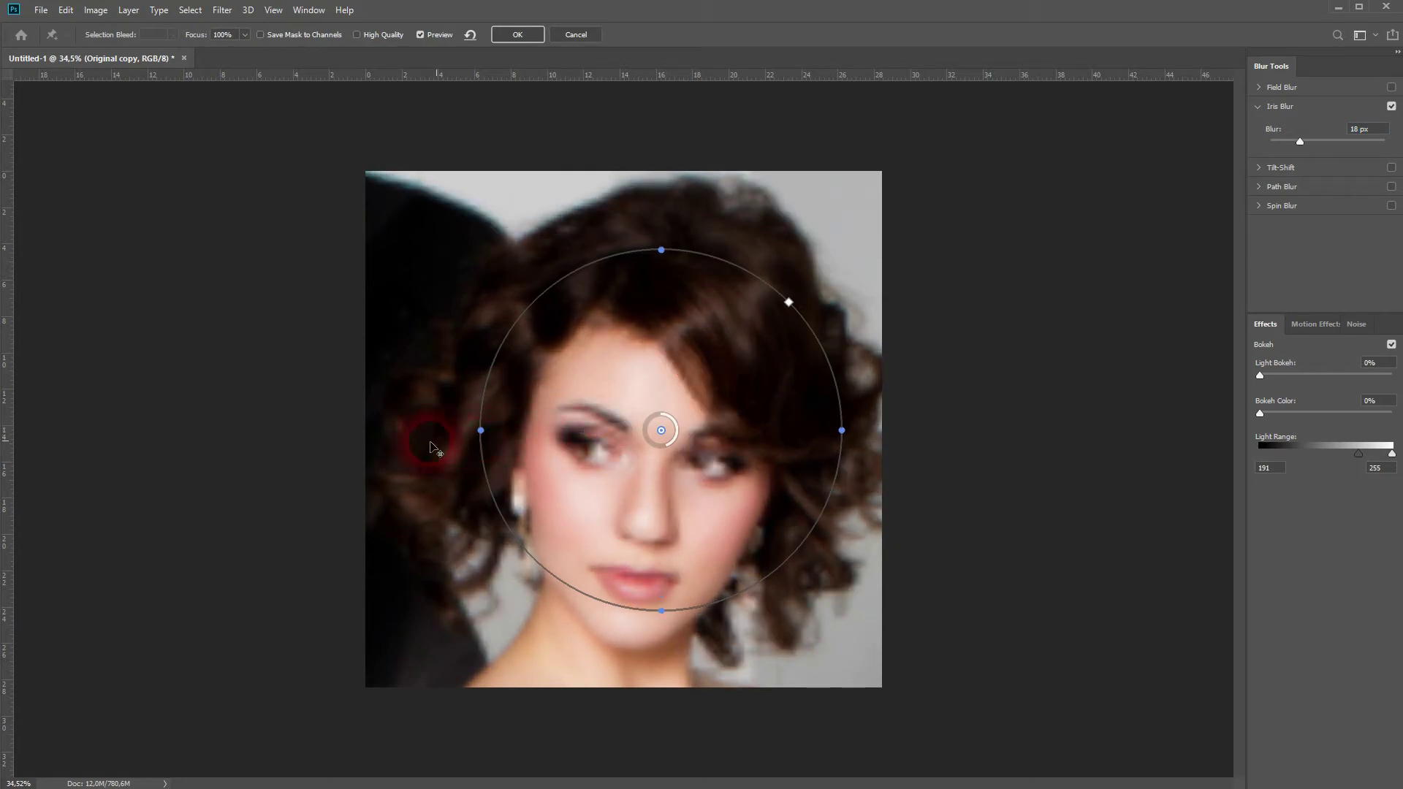
left_click(851, 436)
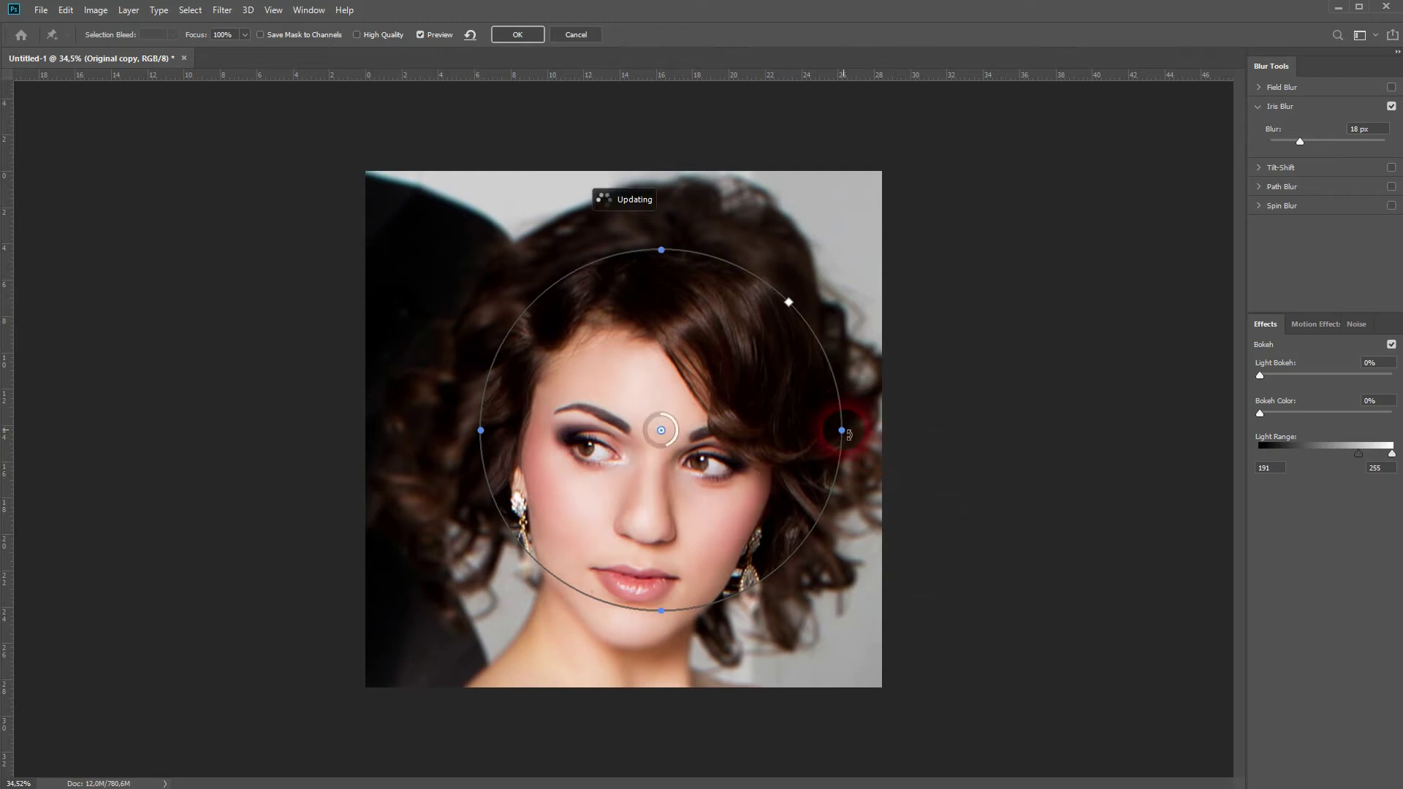
left_click_drag(846, 435, 773, 439)
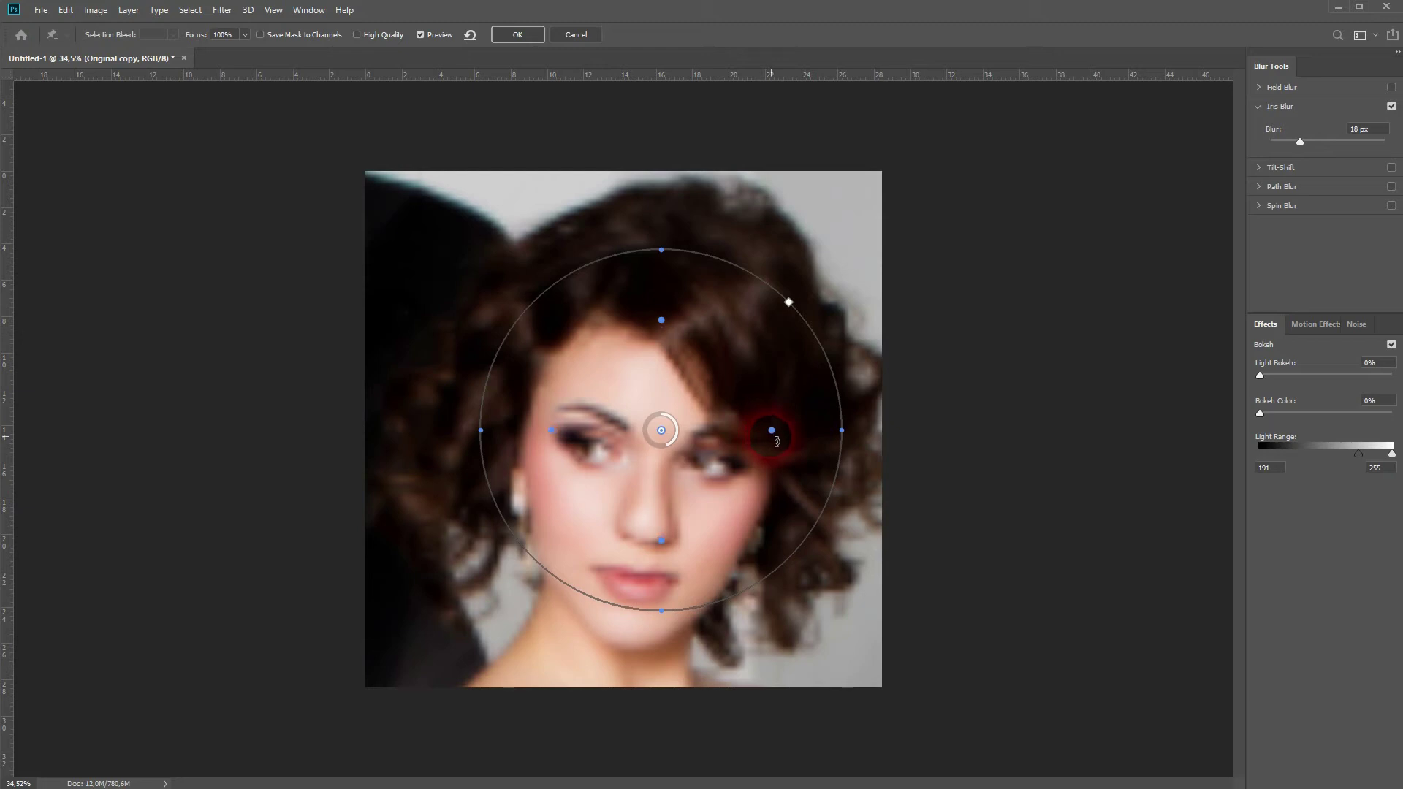
left_click(846, 457)
left_click_drag(846, 436, 809, 436)
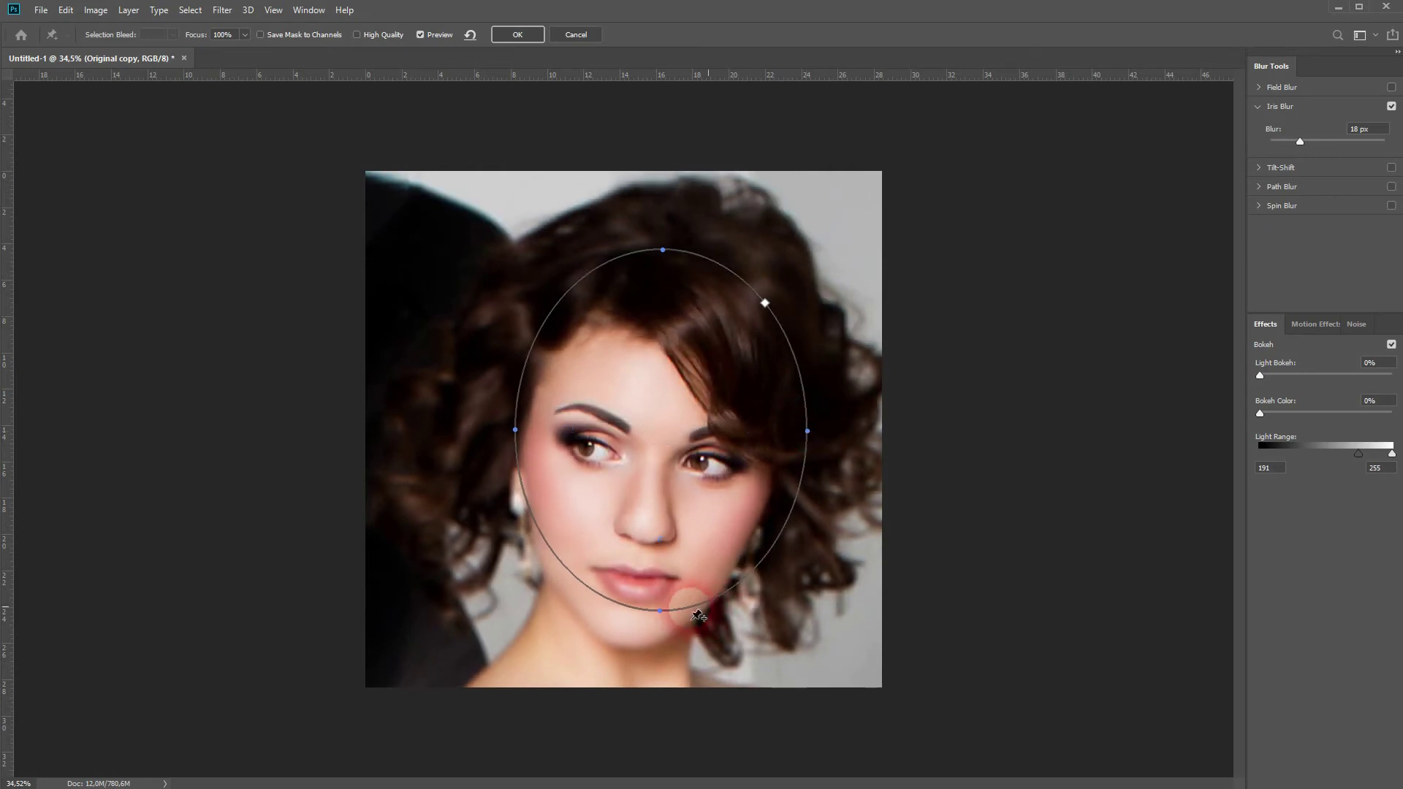
left_click(671, 583)
- Stretch the ellipse below the chin, centre it over the face, and lower blur to 12 px
left_click_drag(666, 617, 633, 623)
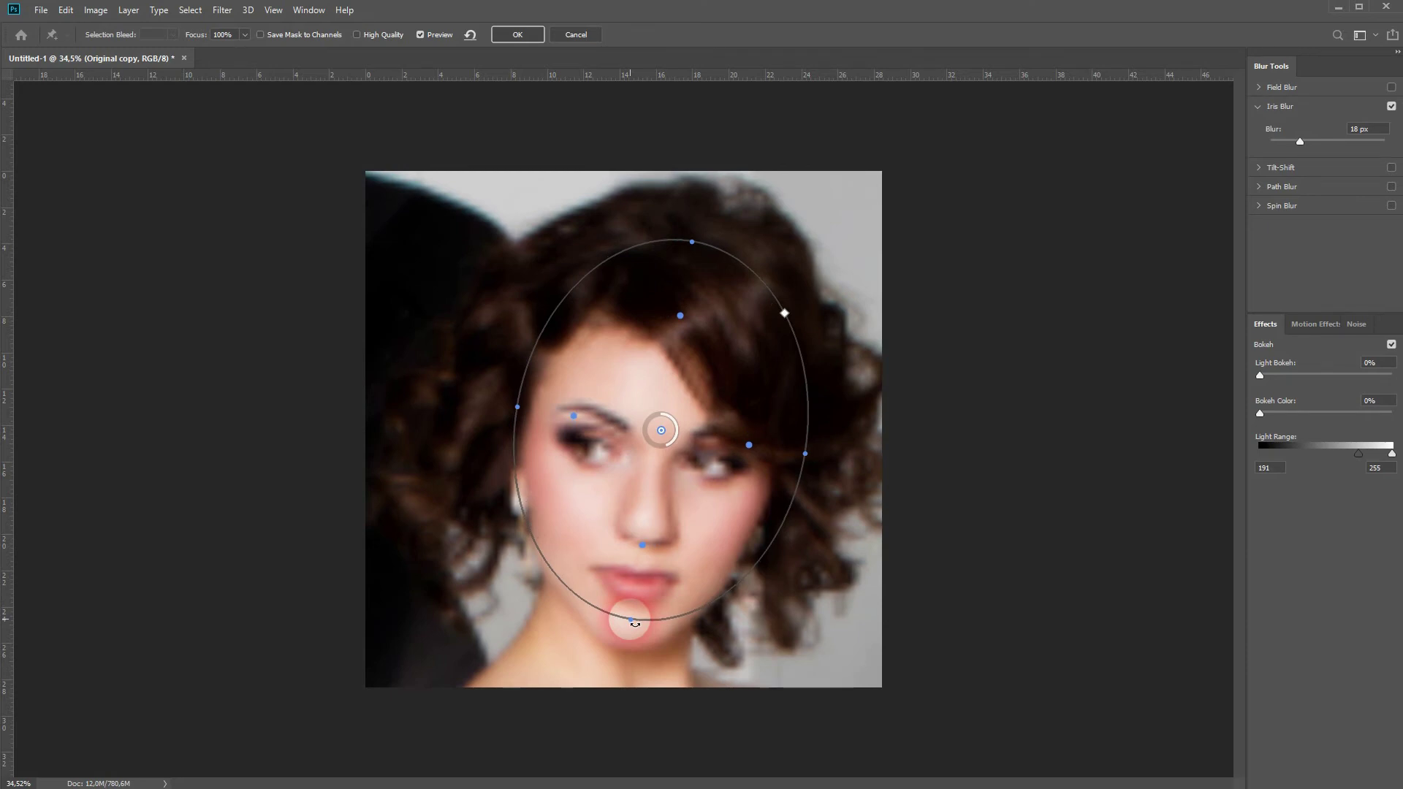
left_click_drag(660, 429, 655, 463)
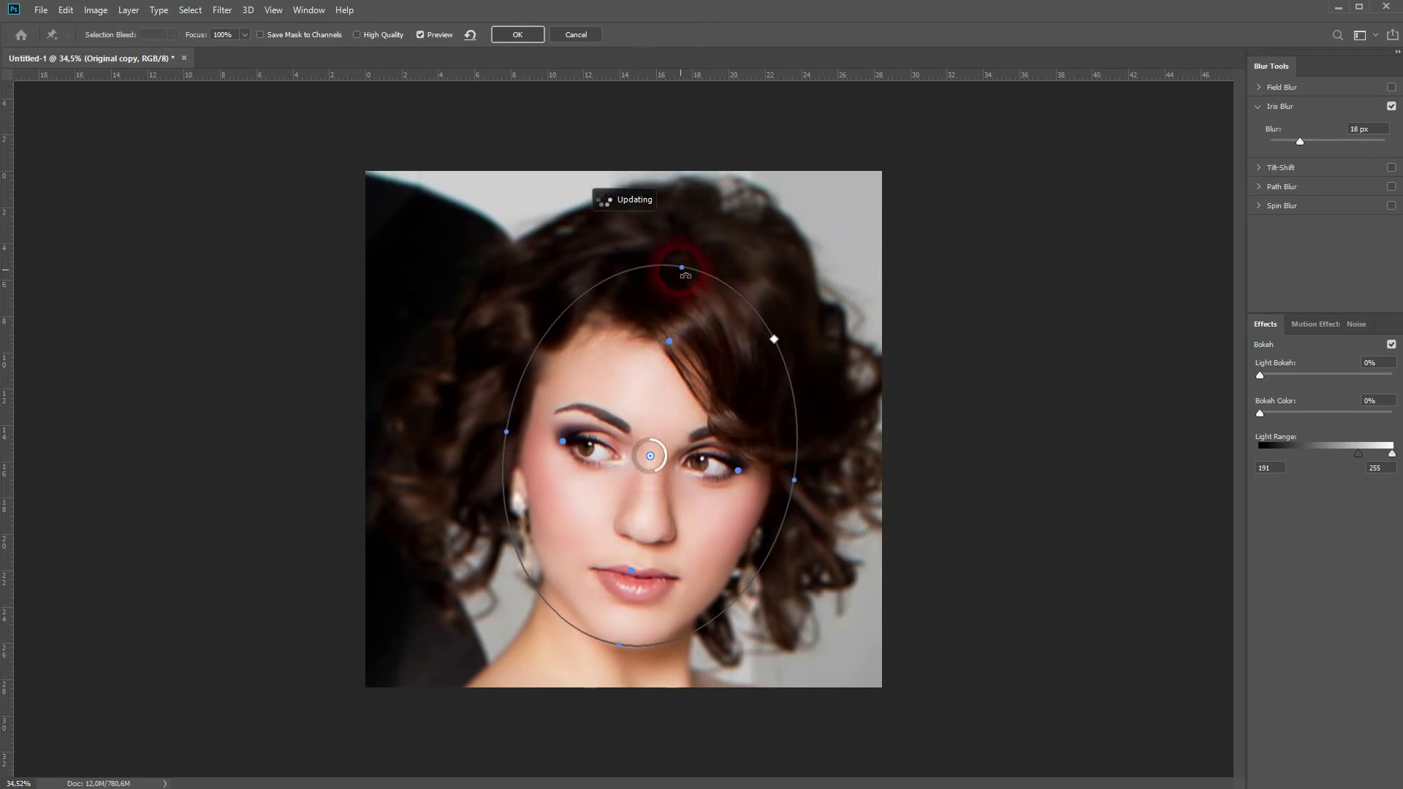
left_click_drag(682, 268, 680, 296)
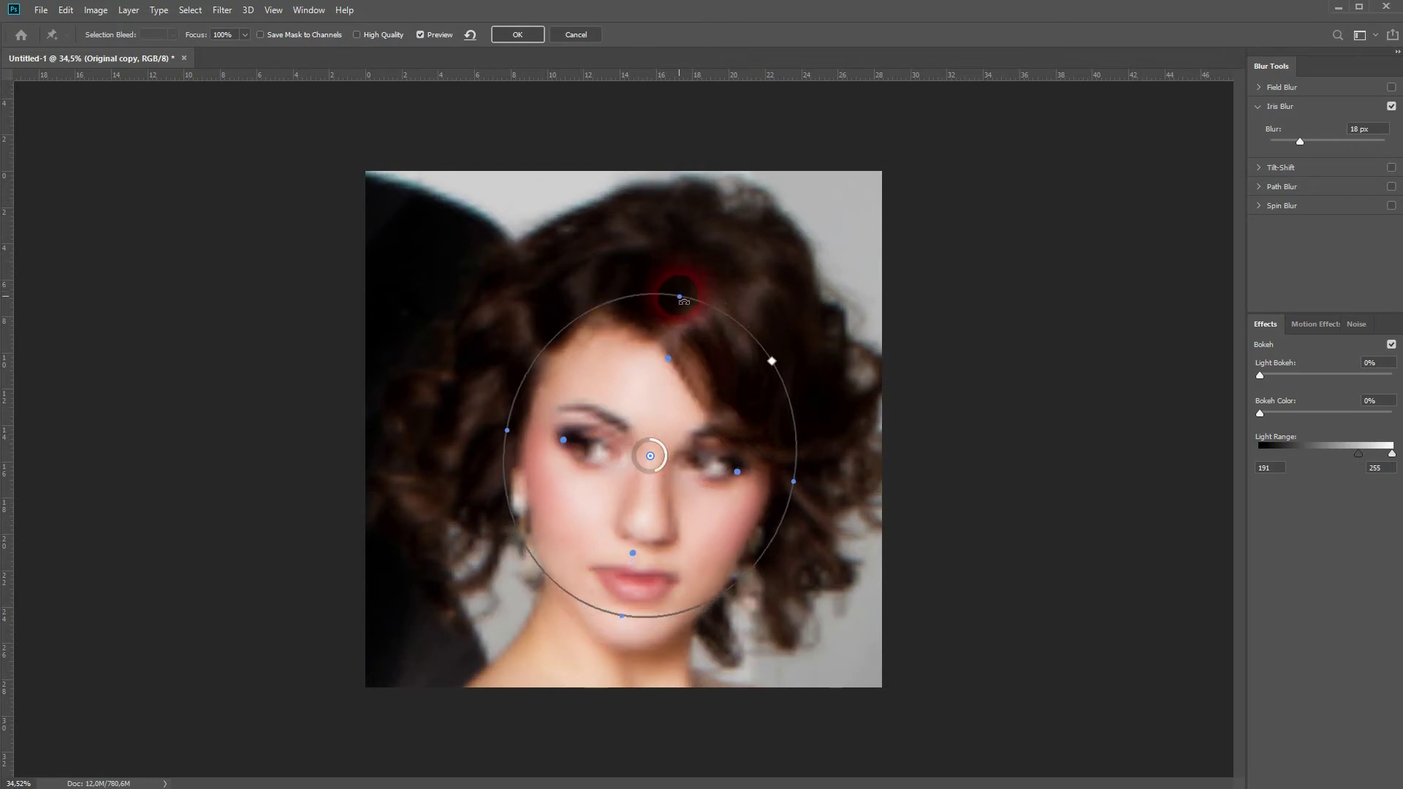
left_click_drag(653, 461, 655, 492)
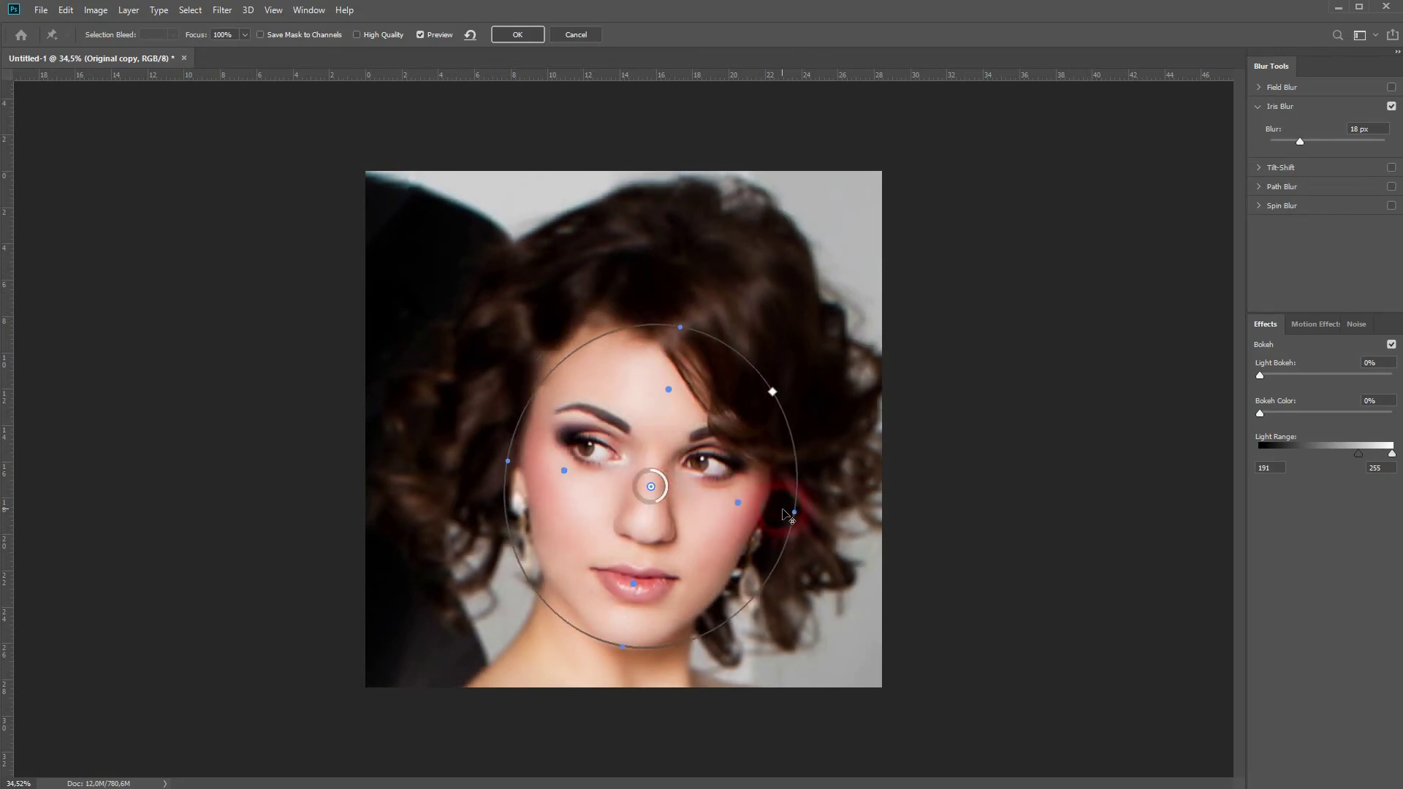
left_click_drag(789, 515, 777, 511)
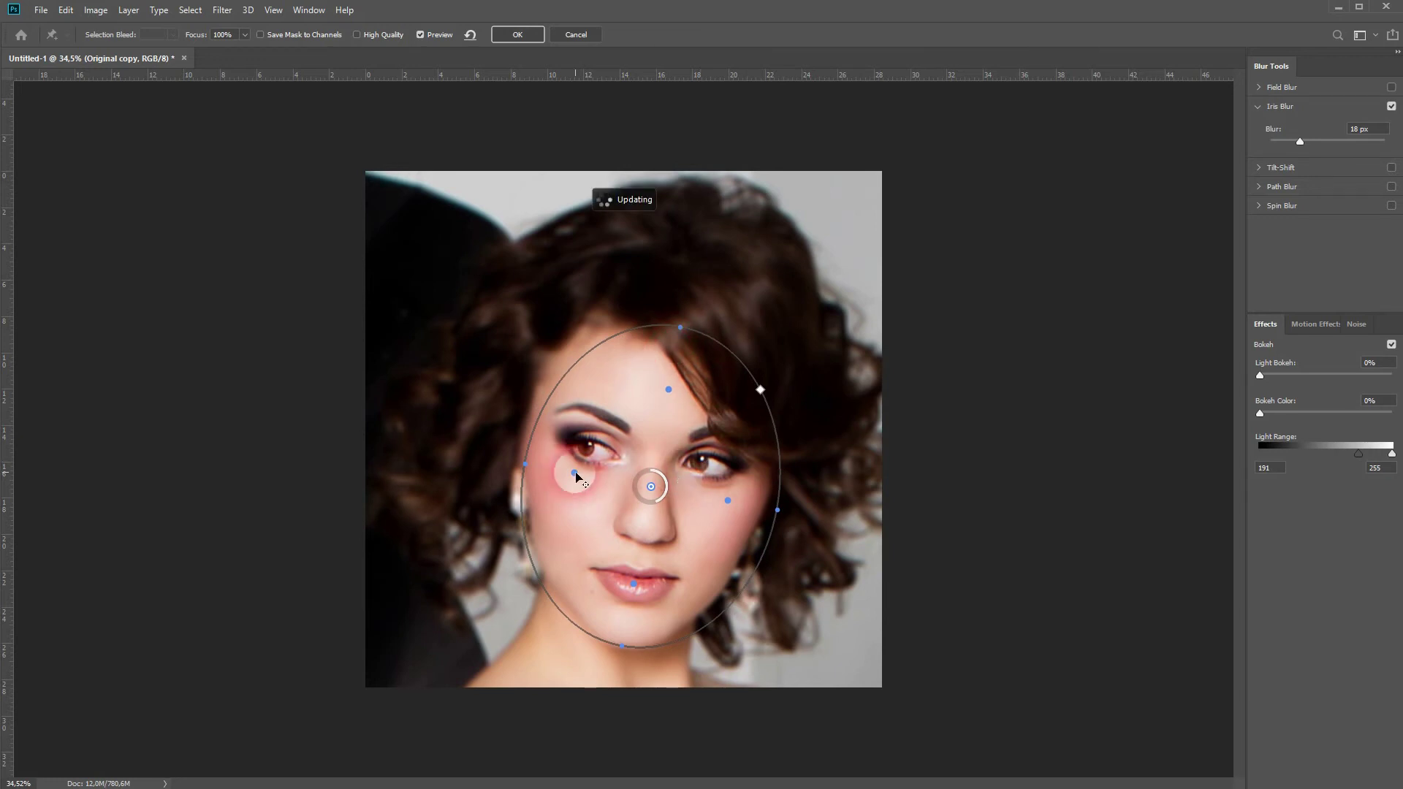
left_click_drag(576, 474, 584, 480)
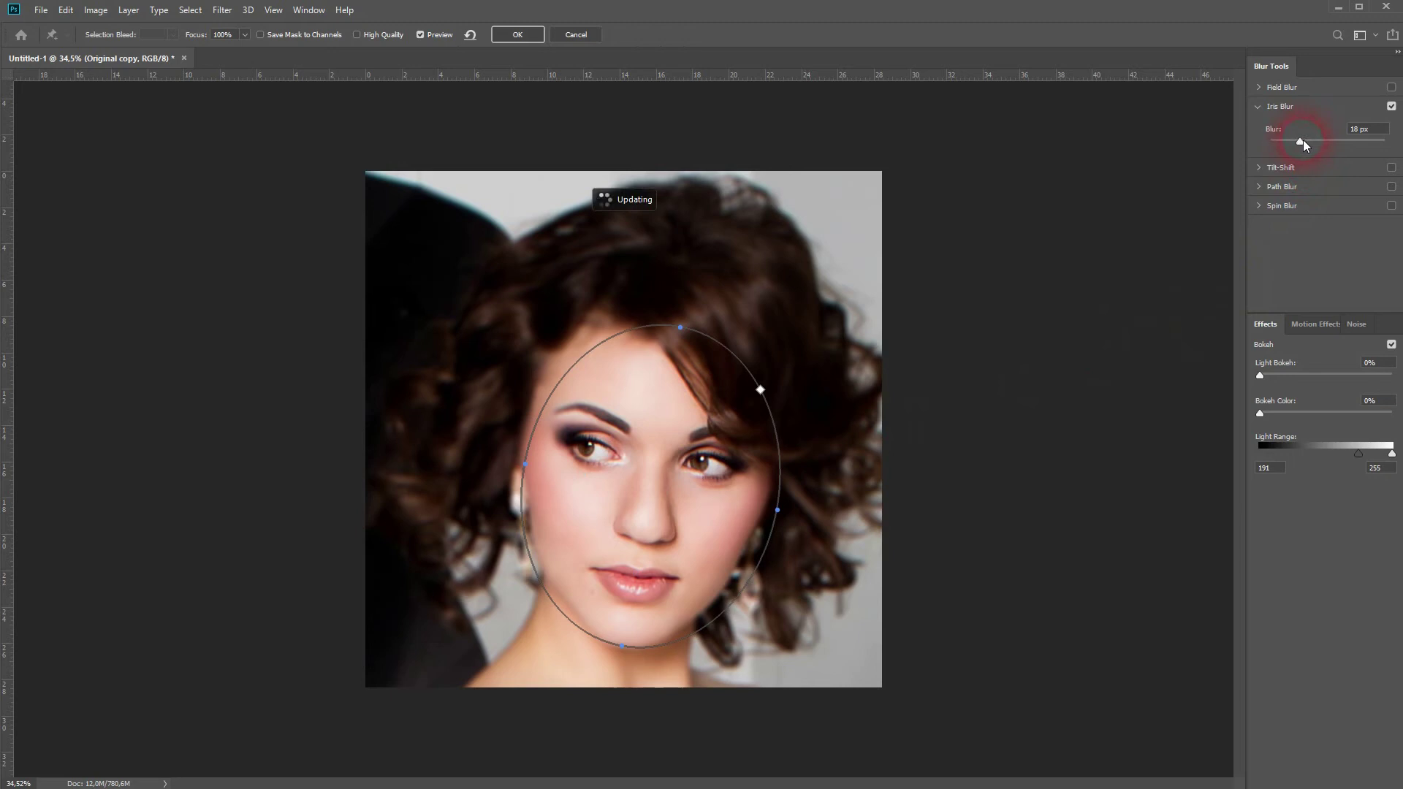
left_click_drag(1300, 142, 1297, 142)
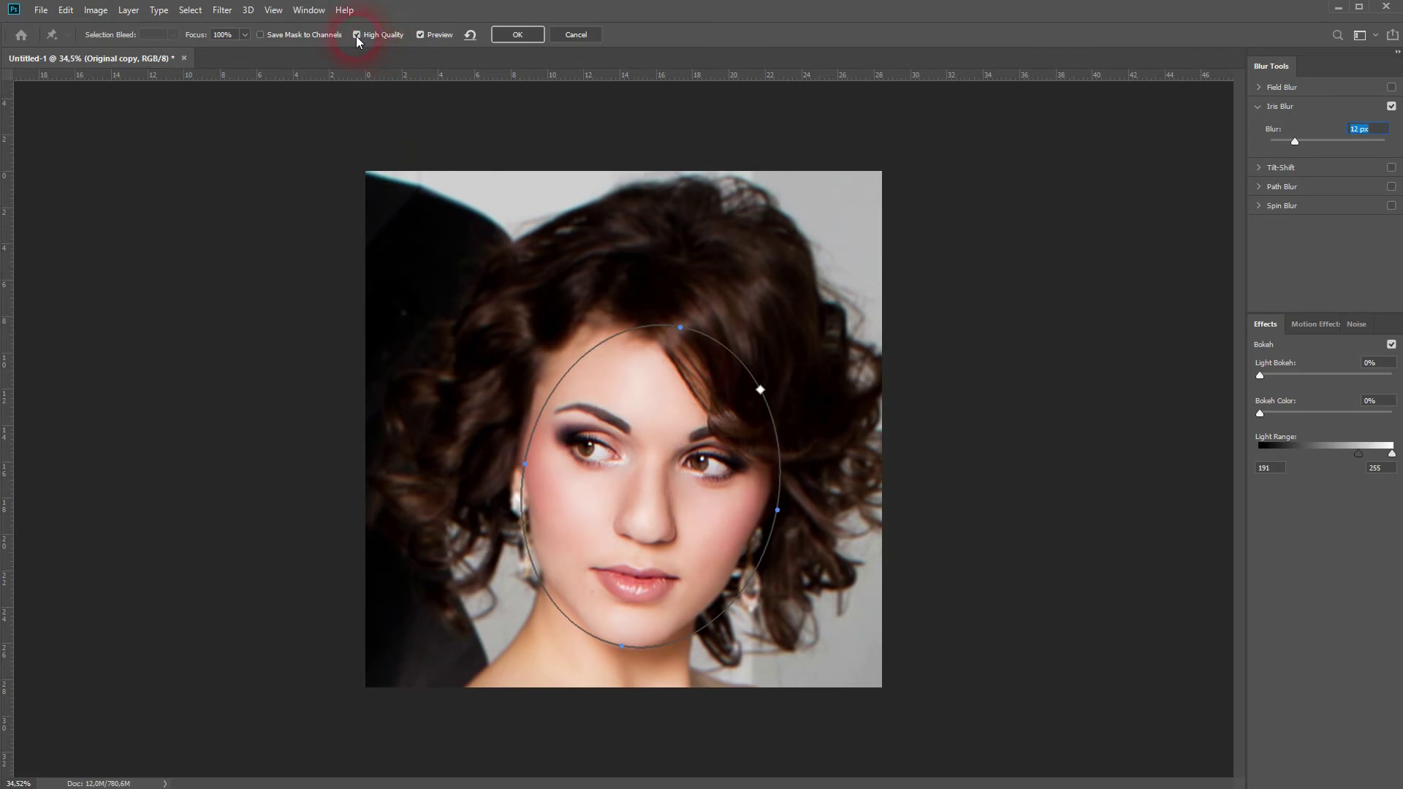
- Apply the 12 px Iris Blur to Original copy with high-quality rendering
left_click(516, 40)
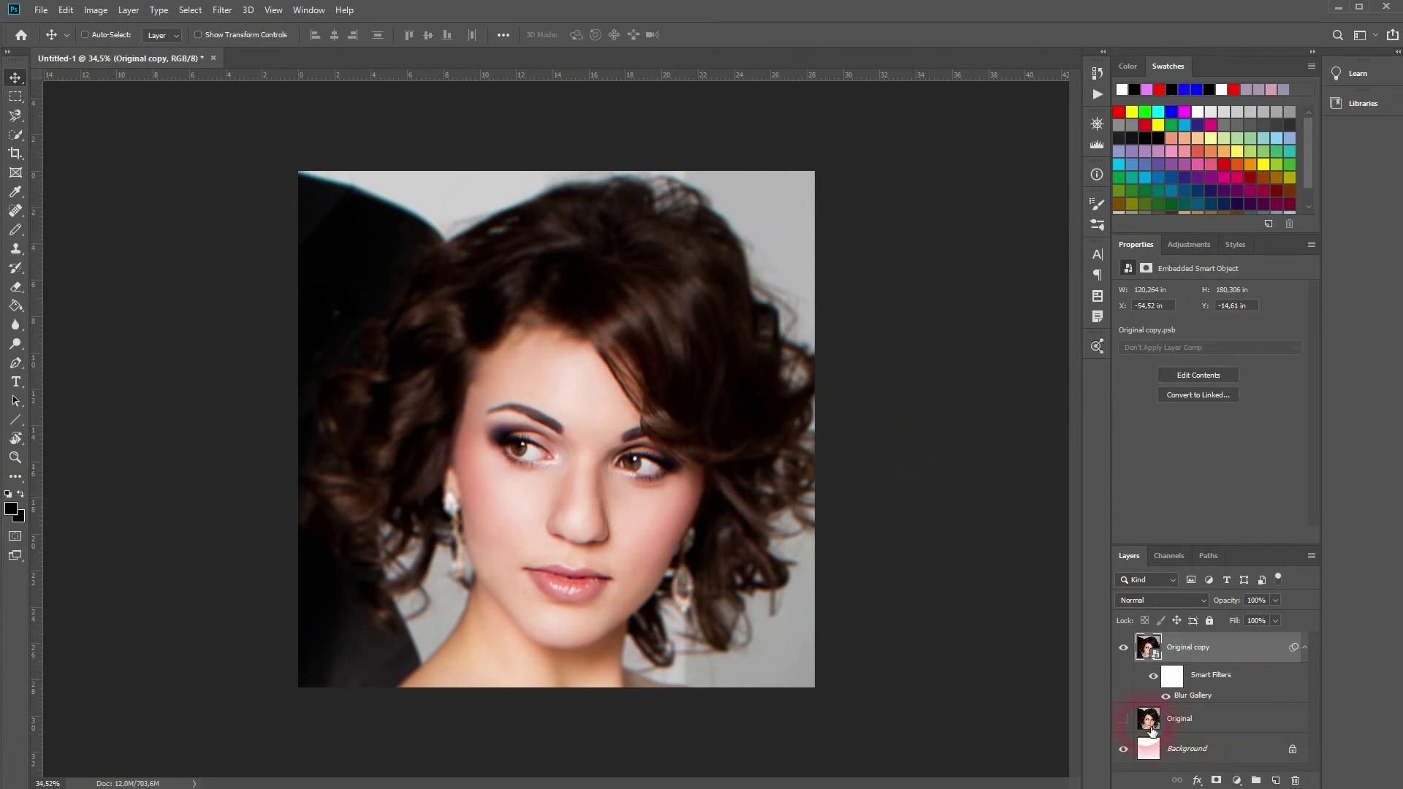
- Switch twice between the sharp Original layer alone and the blurred result
left_click(1125, 721, "alt")
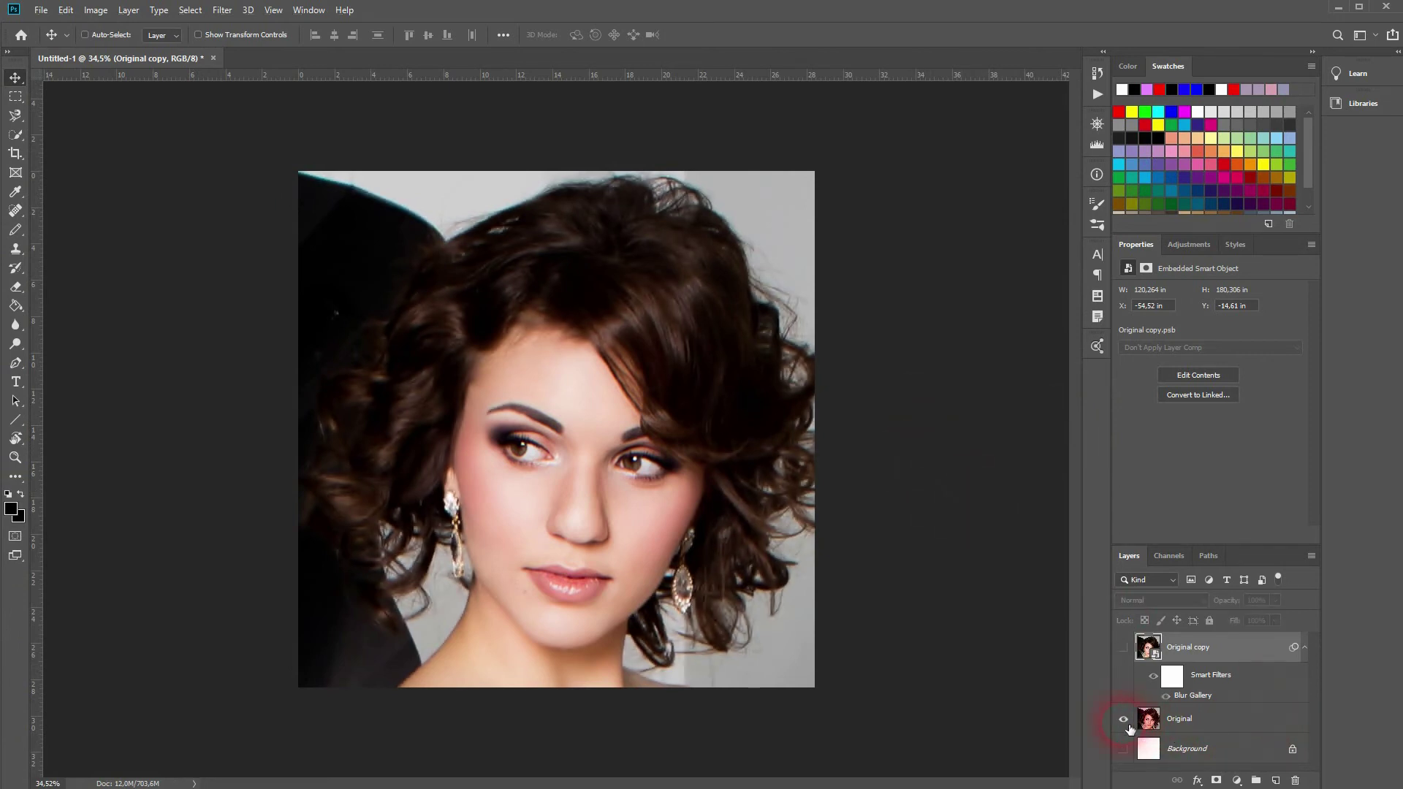
left_click(1124, 722, "alt")
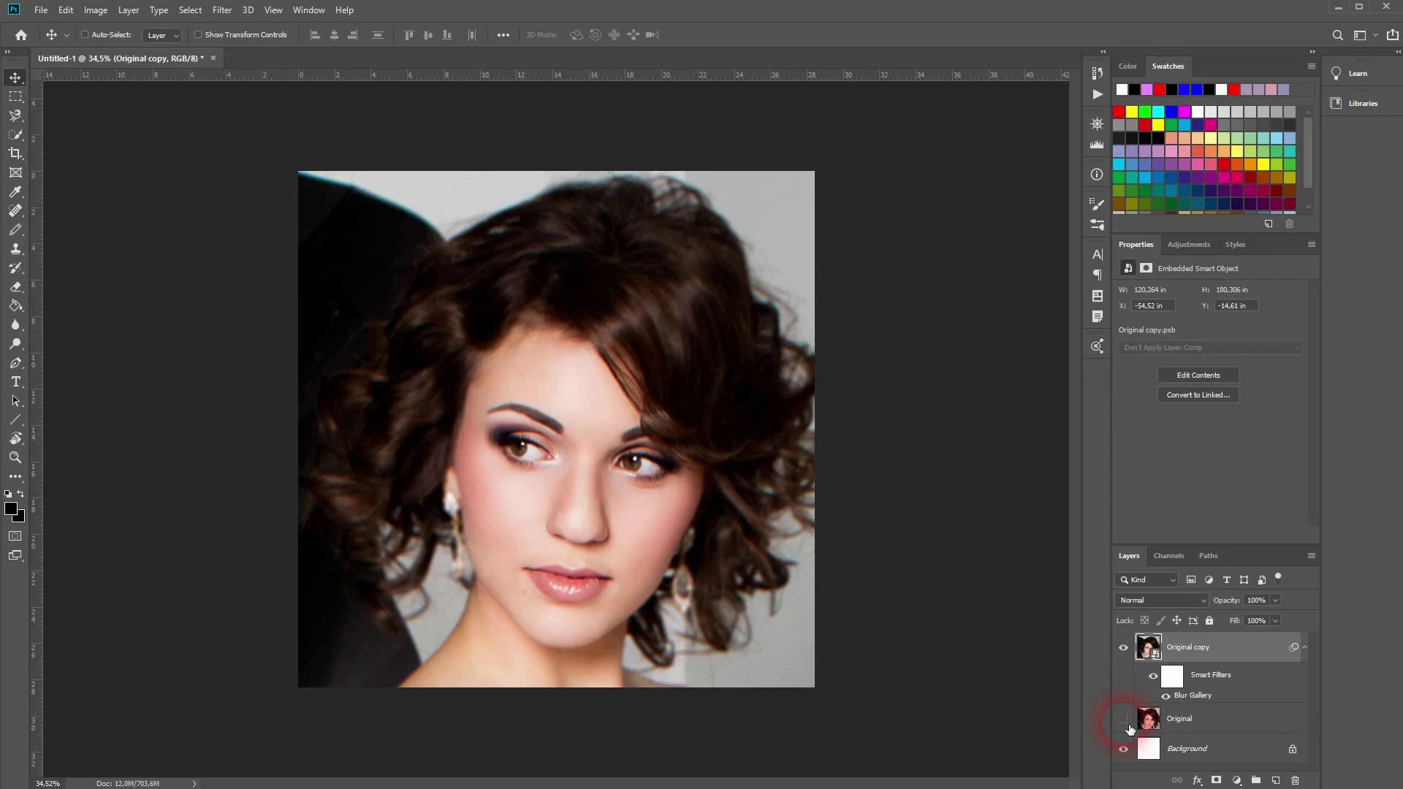
left_click(1125, 722, "alt")
left_click(1125, 721, "alt")
- Reopen Blur Gallery, enlarge the blur into a near-circle centred on the forehead, and apply it
double_click(1191, 698)
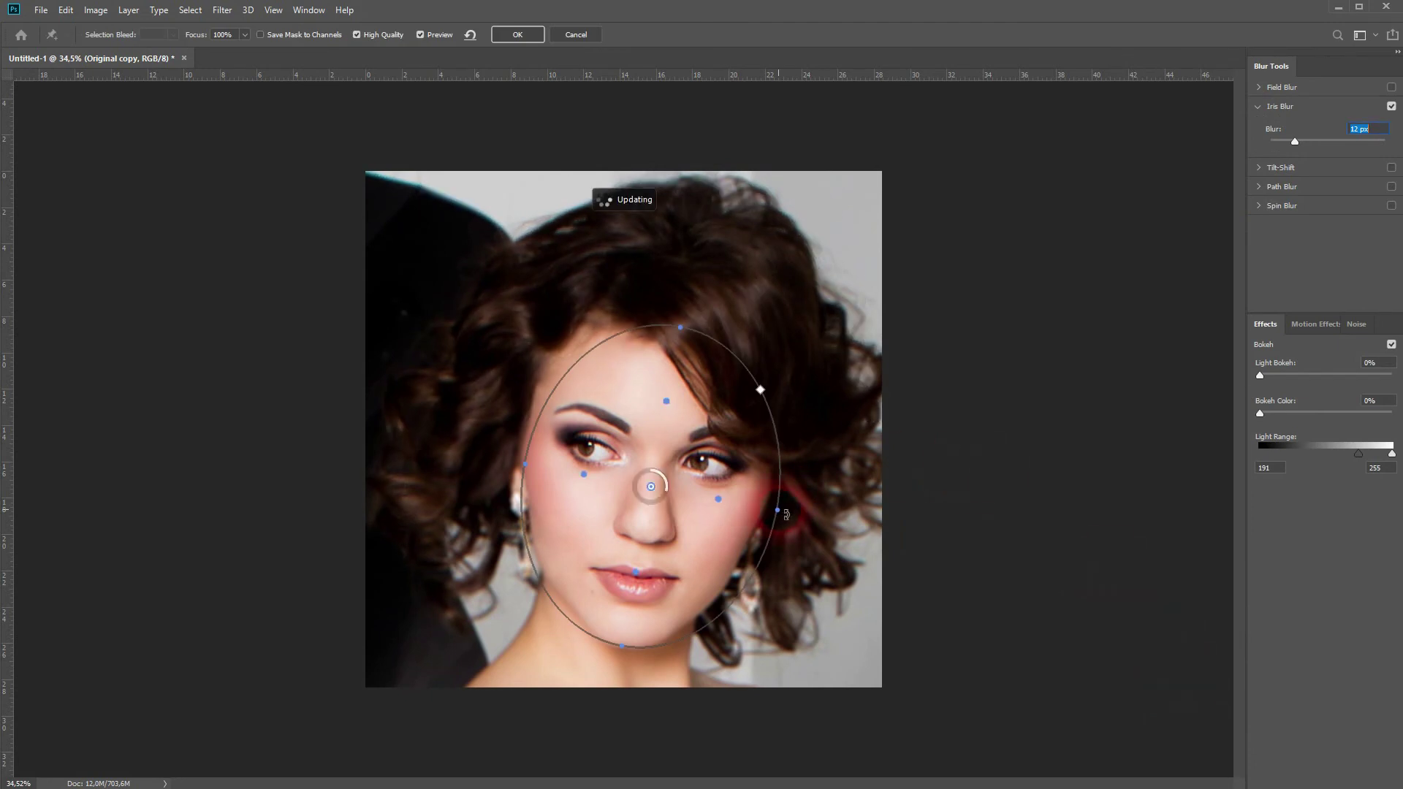
left_click_drag(785, 514, 848, 523)
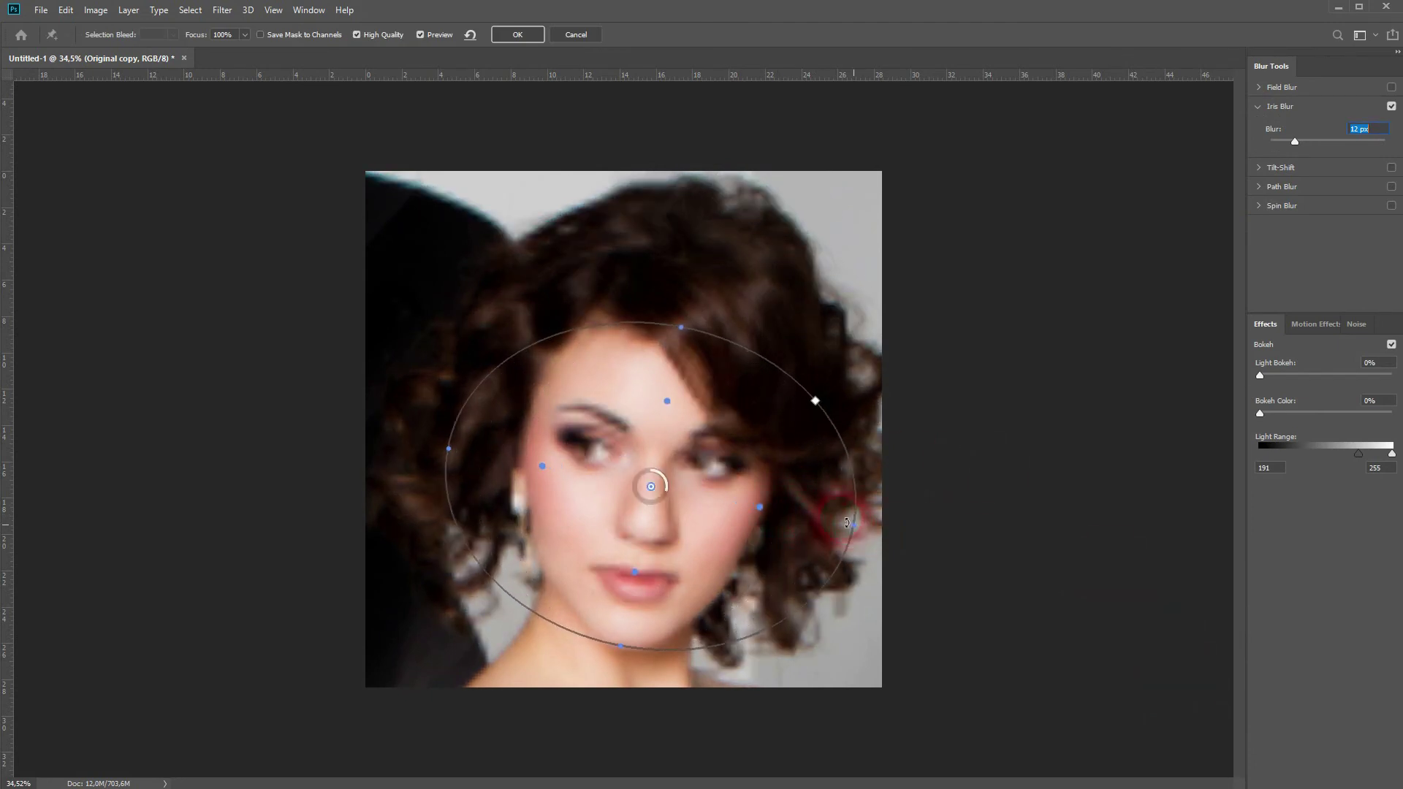
left_click_drag(681, 327, 694, 272)
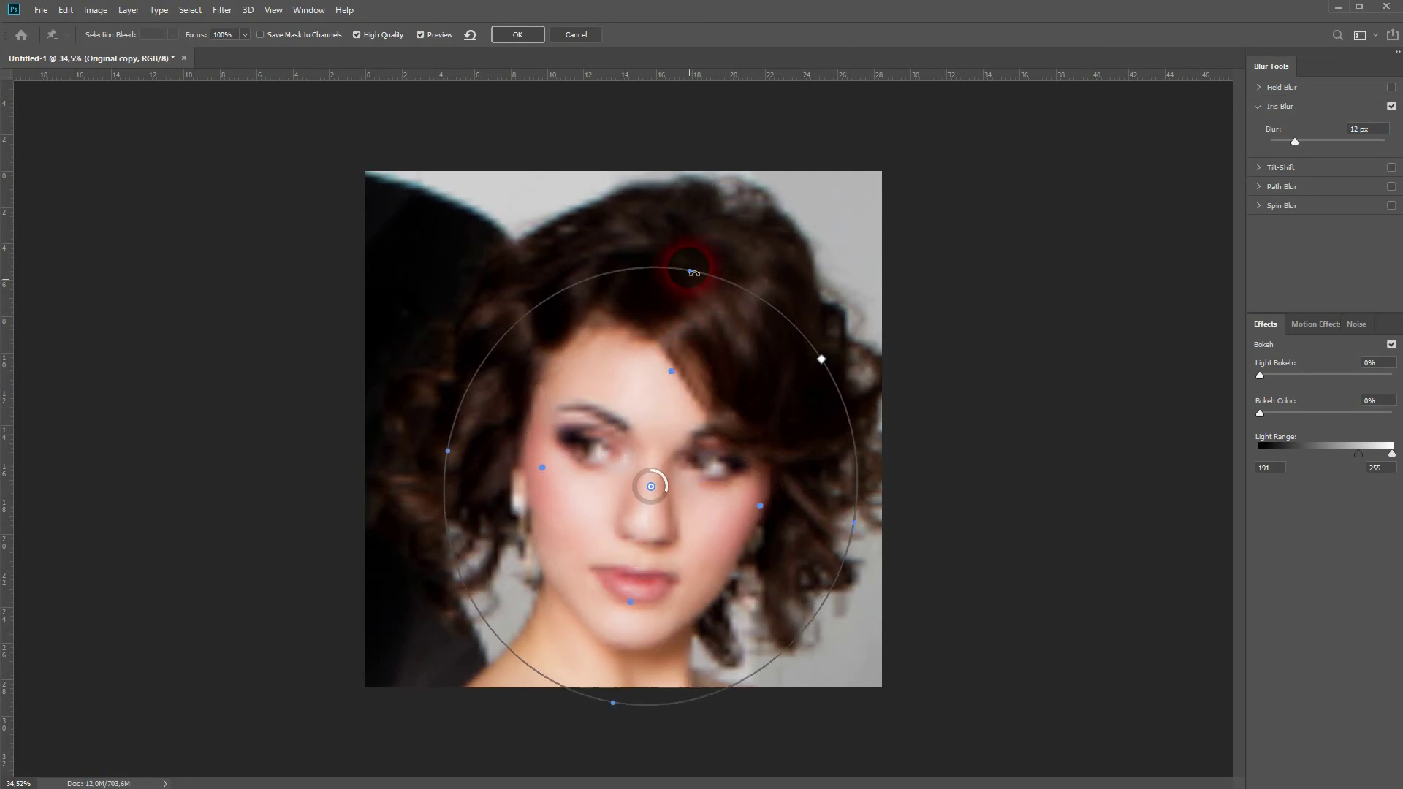
left_click_drag(650, 486, 648, 414)
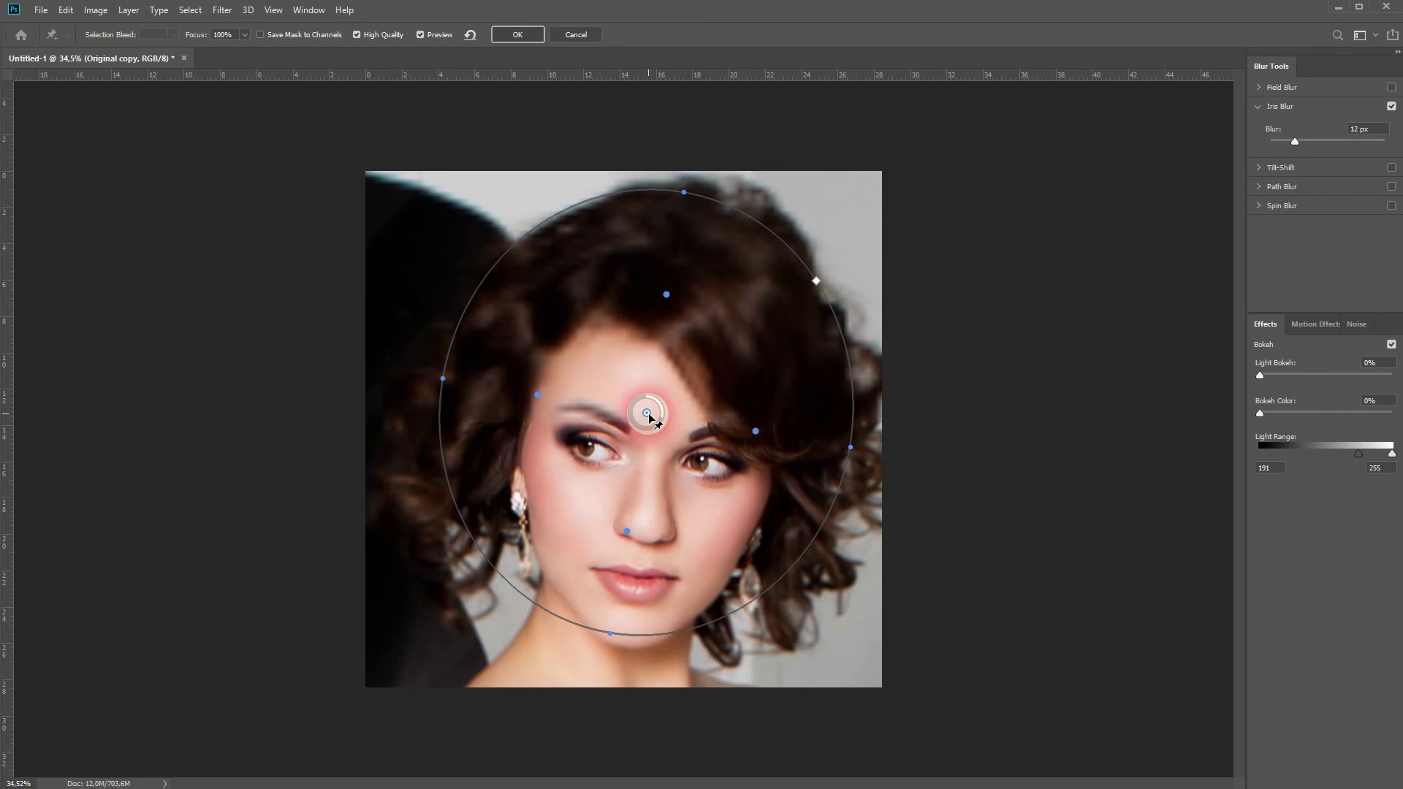
left_click_drag(850, 447, 867, 447)
left_click_drag(610, 633, 617, 652)
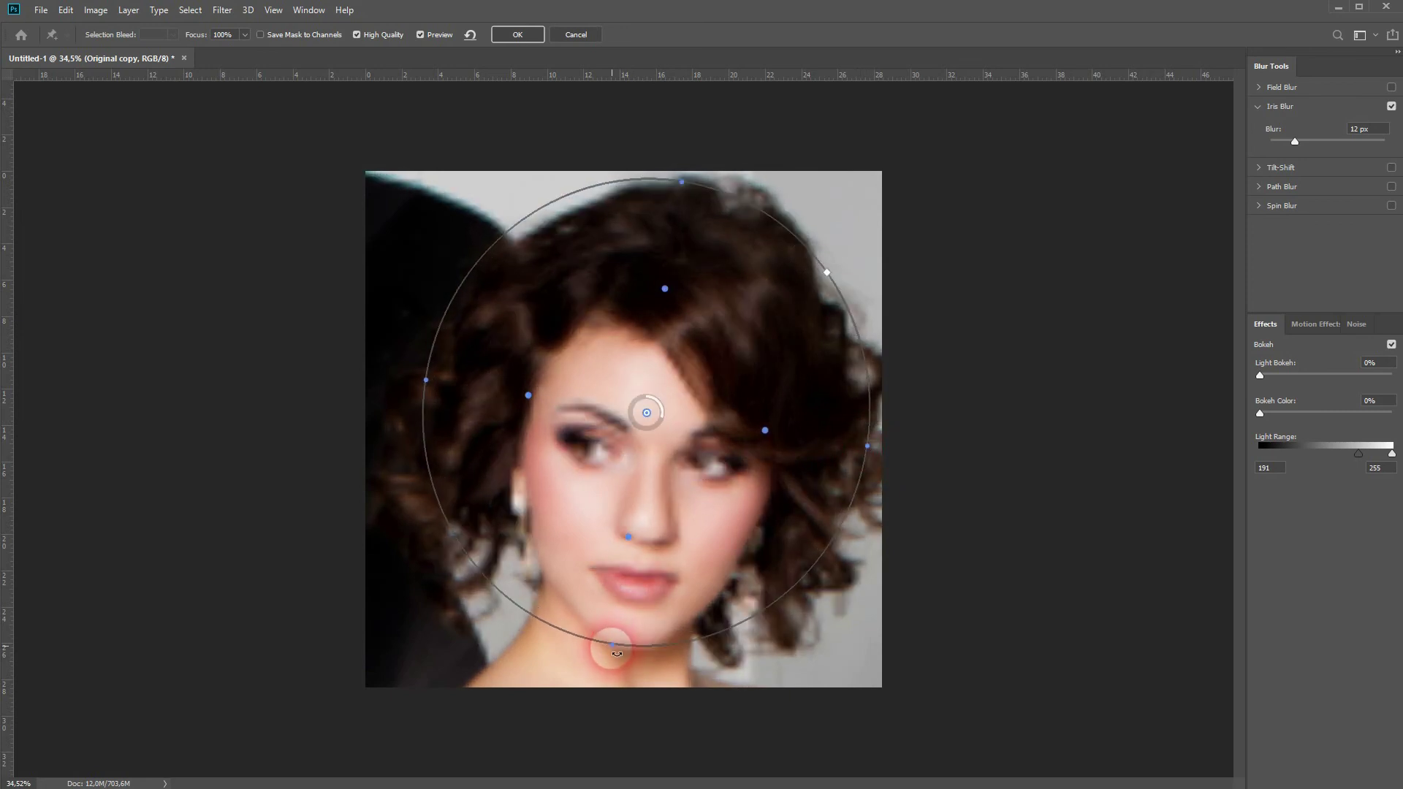
left_click_drag(611, 275, 632, 288)
left_click(517, 33)
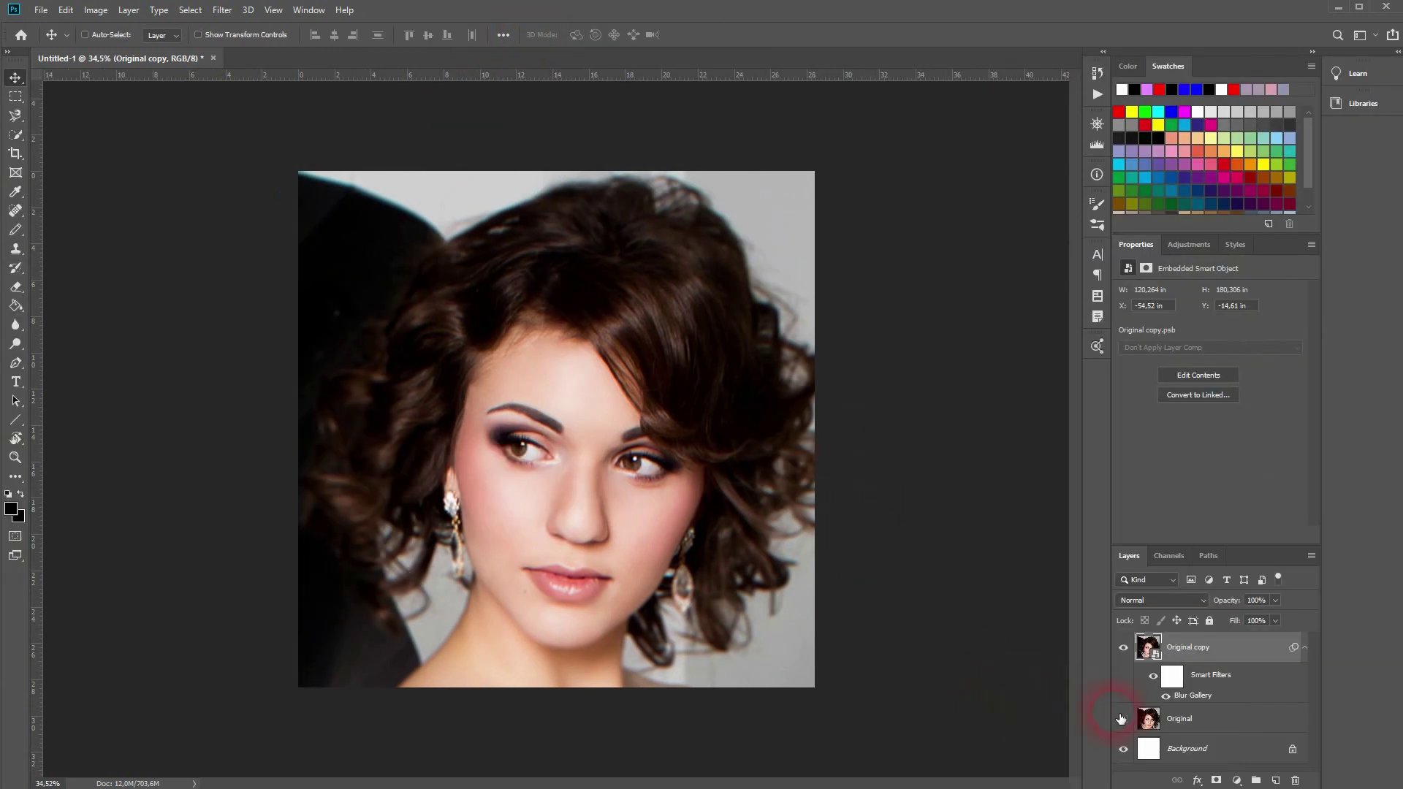
left_click(1124, 720, "alt")
left_click(1124, 721, "alt")
left_click(1123, 721, "alt")
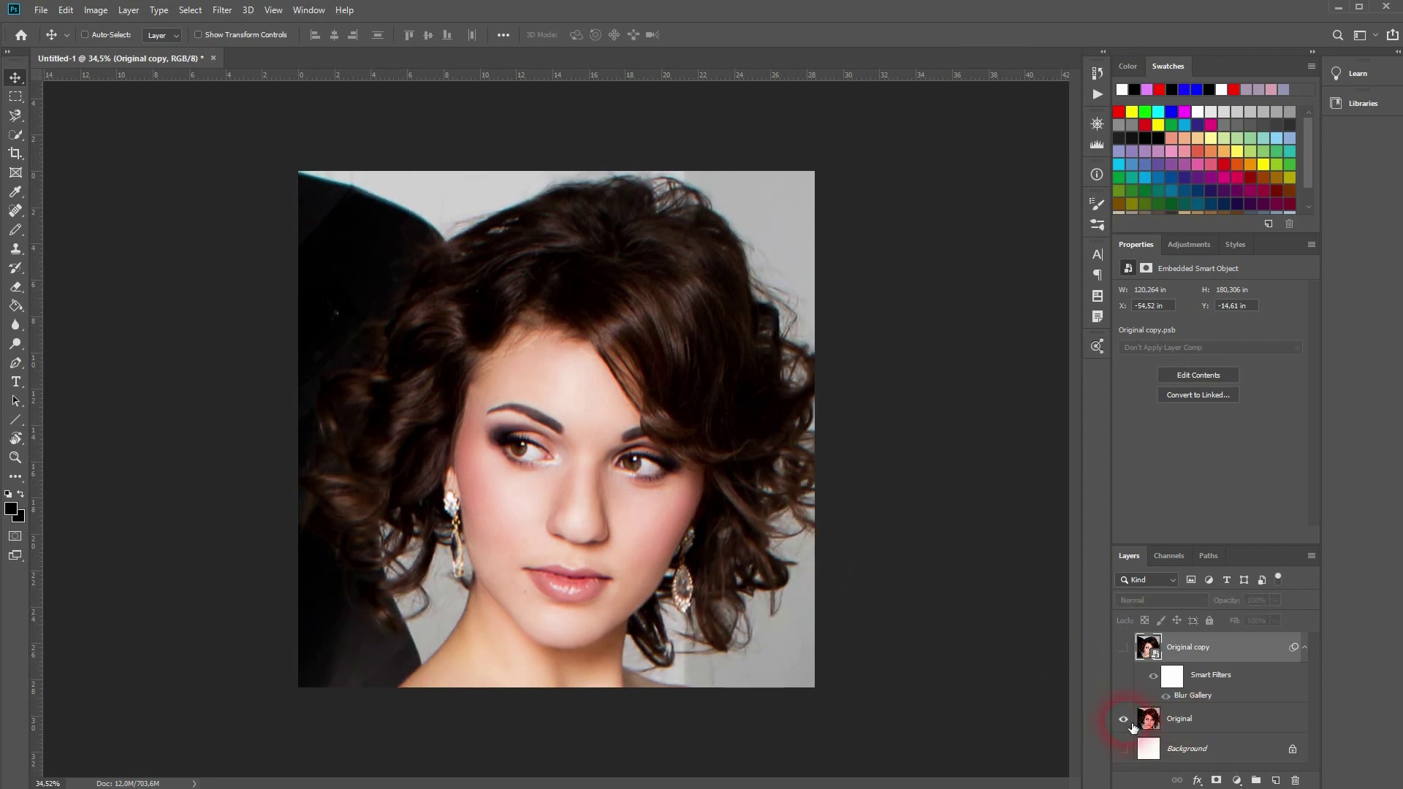
left_click(1124, 720, "alt")
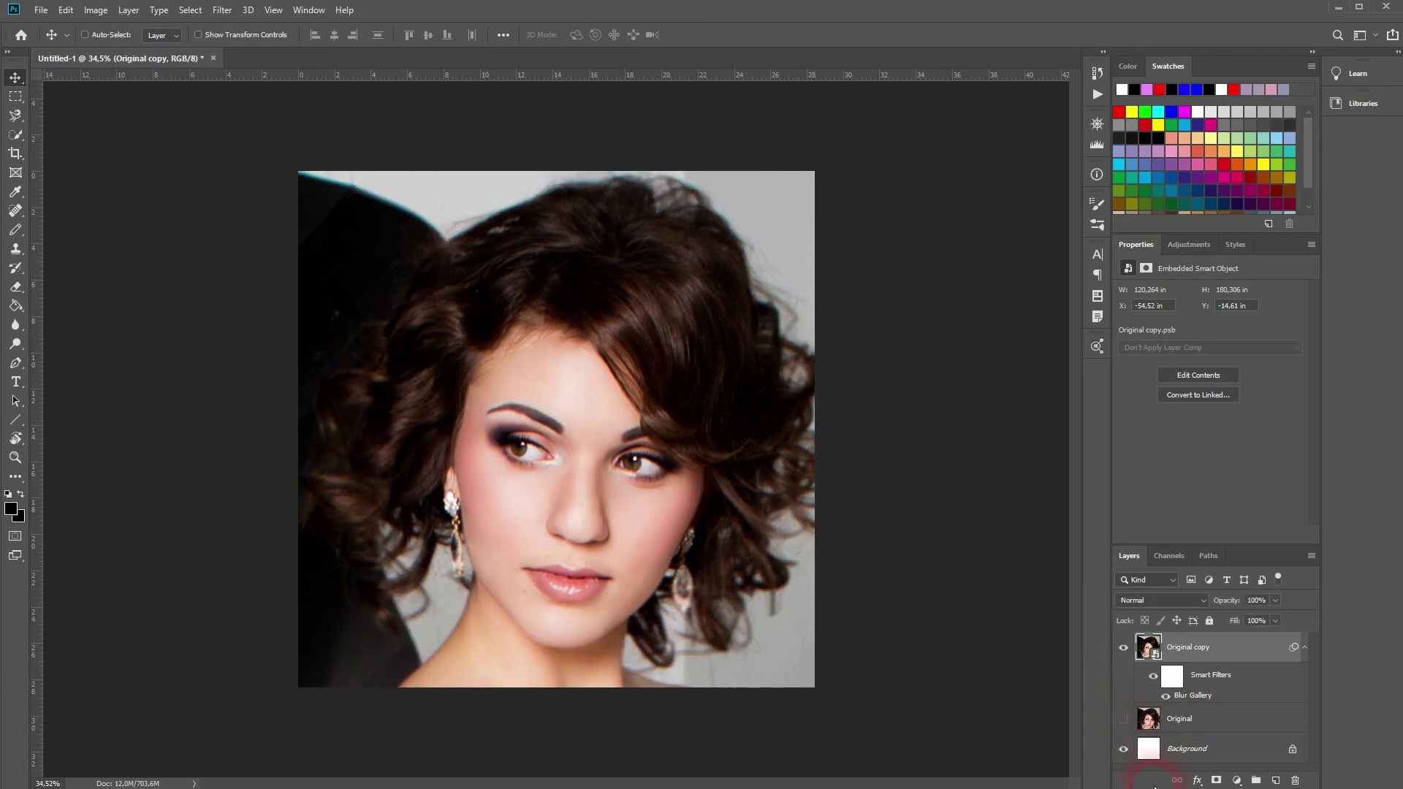